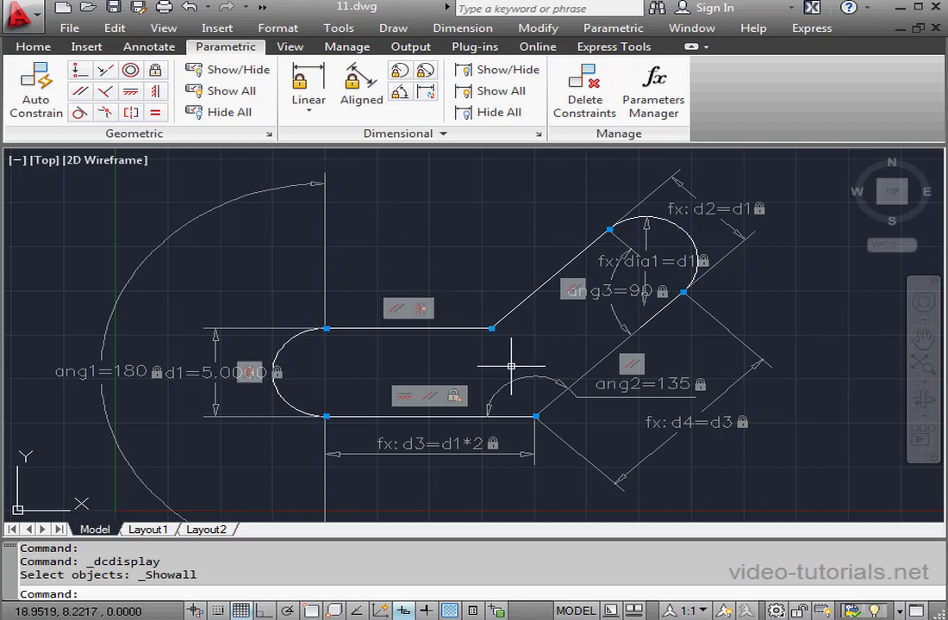
- Move the d1 dimensional constraint inside the lower slot and pull the ang1 angle constraint closer to the slot's end arc
scroll(530, 390, up, 5)
mouse_move(538, 413)
middle_down()
mouse_move(548, 349)
mouse_move(580, 289)
middle_up()
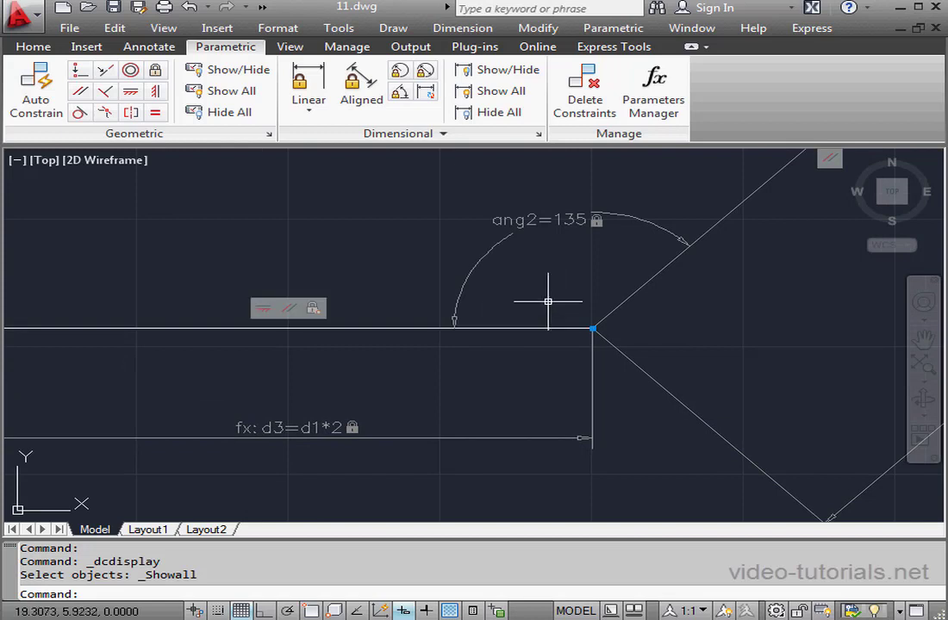
scroll(556, 297, down, 2)
scroll(578, 303, down, 2)
mouse_move(541, 278)
middle_down()
mouse_move(512, 313)
mouse_move(493, 398)
mouse_move(517, 409)
mouse_move(528, 393)
middle_up()
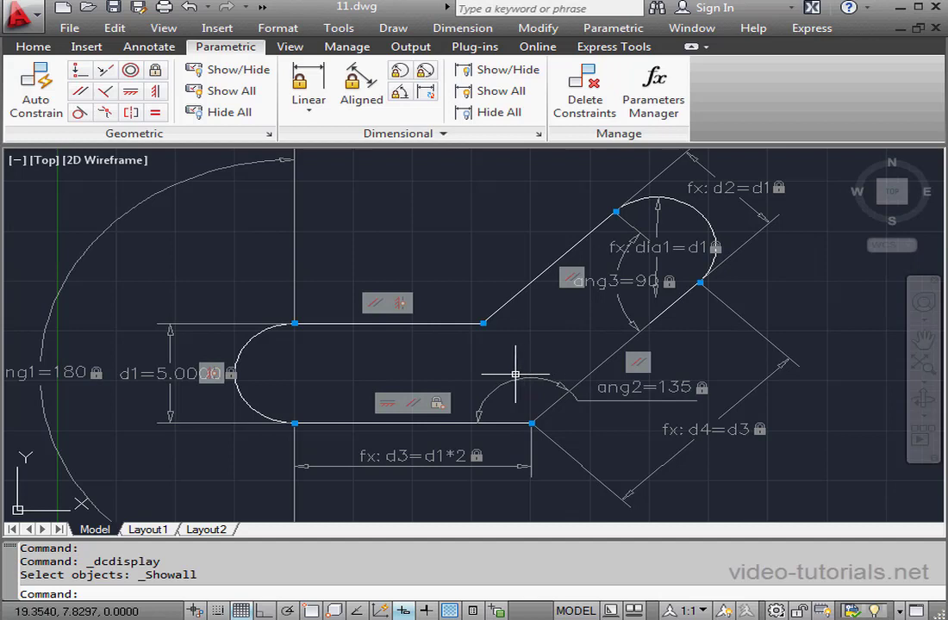
click(169, 374)
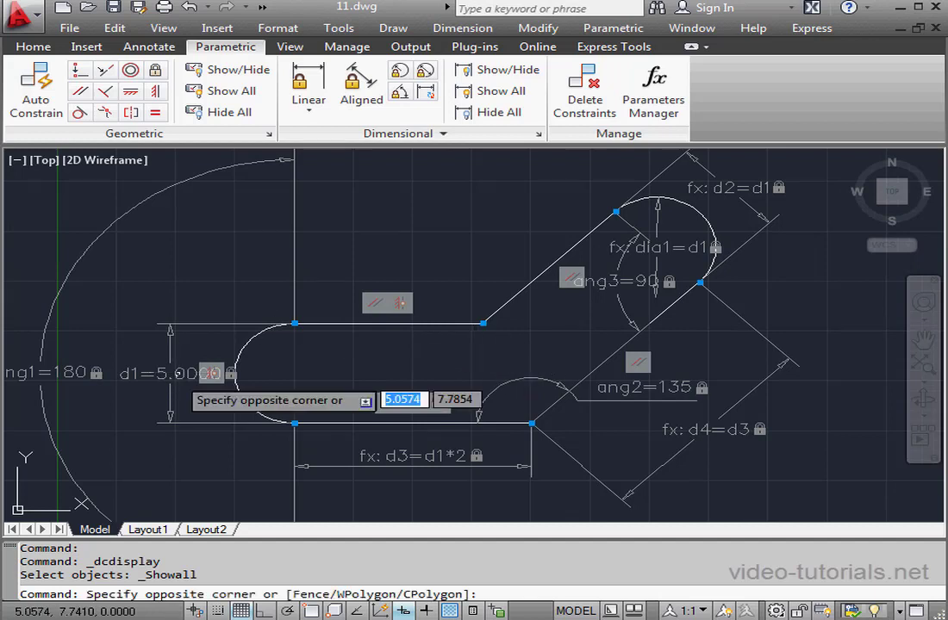
click(163, 377)
click(170, 374)
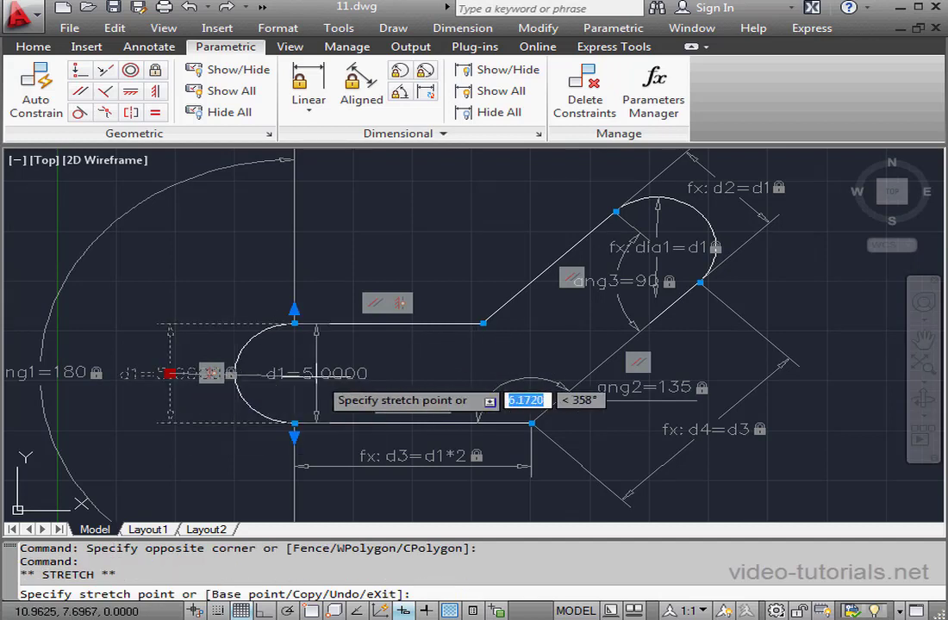
click(41, 373)
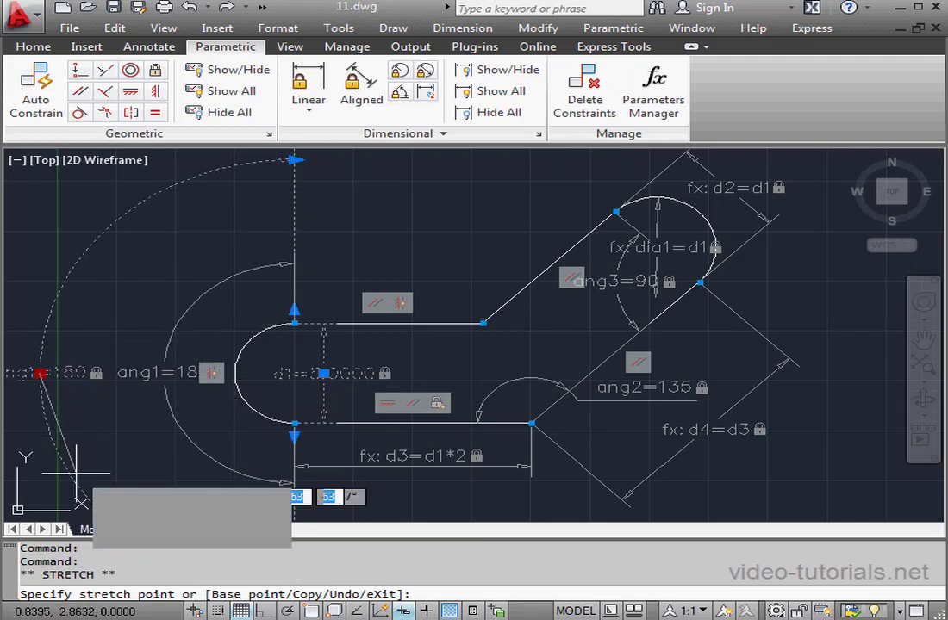
click(122, 465)
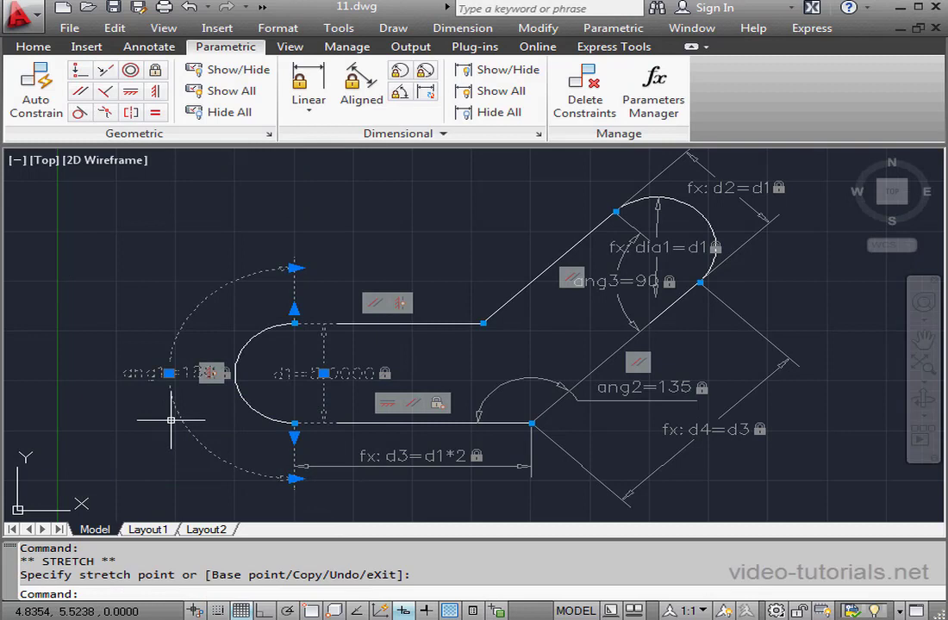
- Move the ang2 angle constraint inside the profile, above the corner where the lower horizontal line meets the inclined line
click(627, 403)
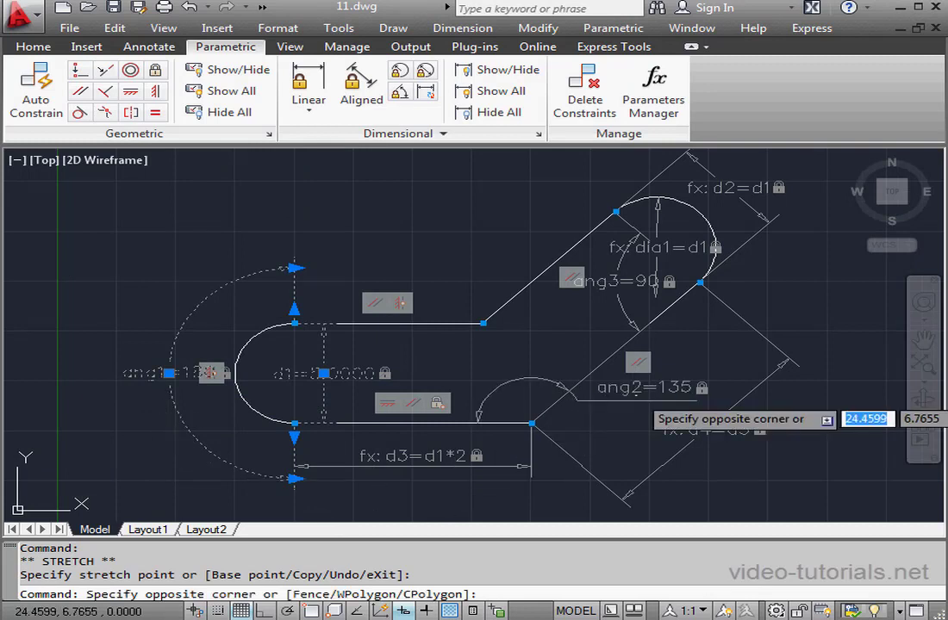
click(632, 400)
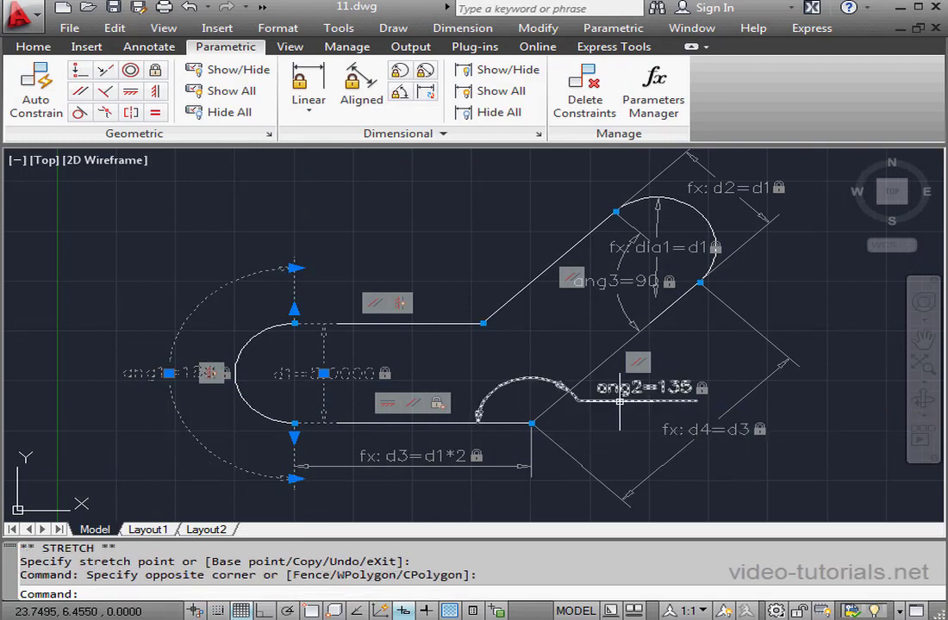
click(564, 390)
click(510, 381)
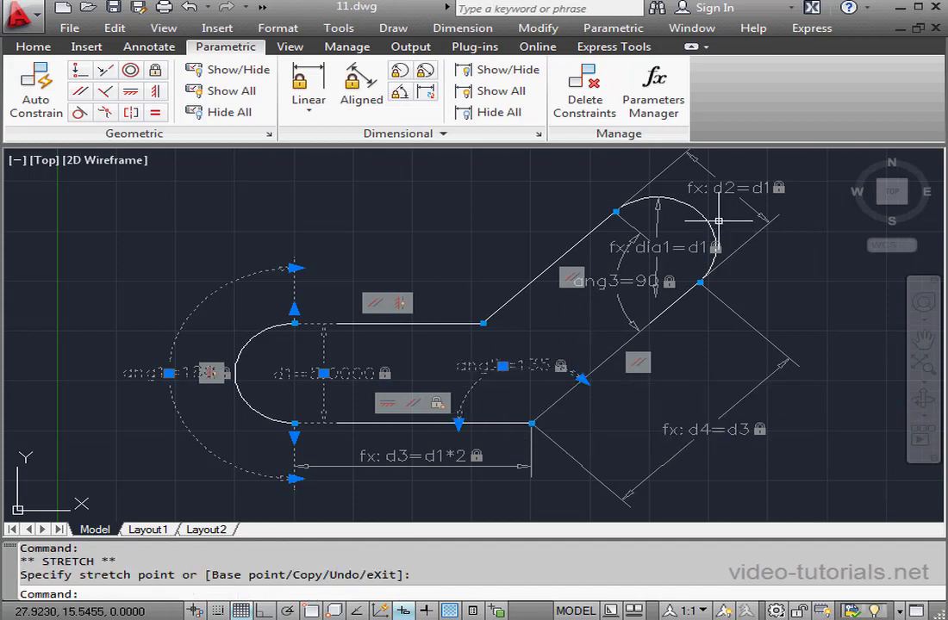
- Move the dia1 diameter constraint text outside the upper arc and bring the d2 constraint slightly closer to that arc
click(681, 248)
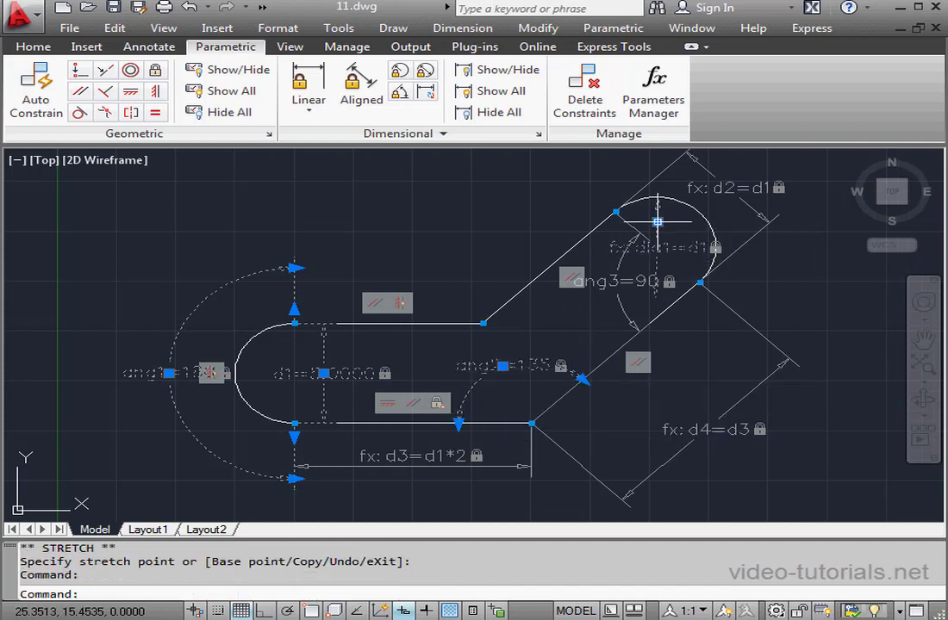
click(658, 223)
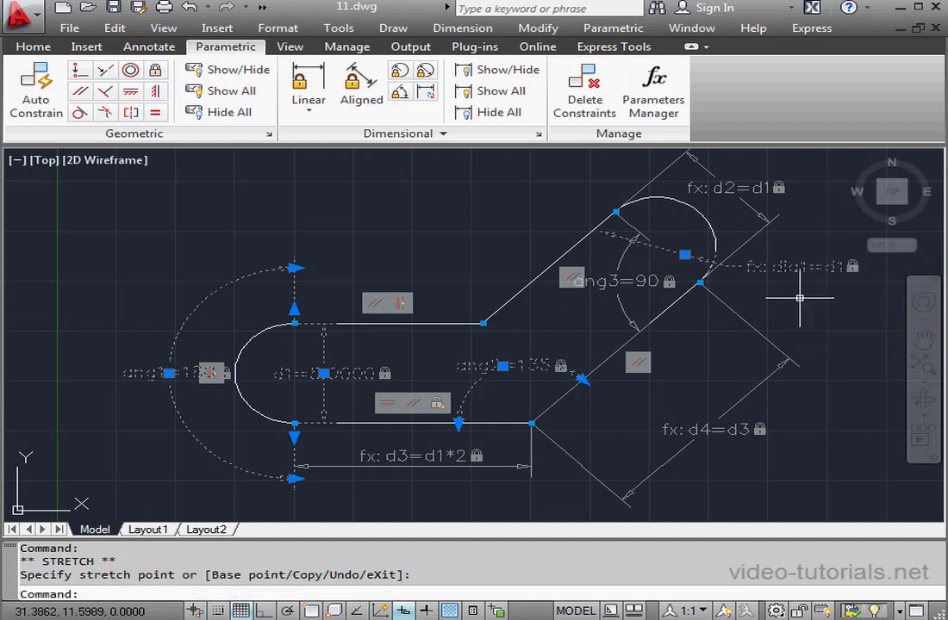
click(730, 189)
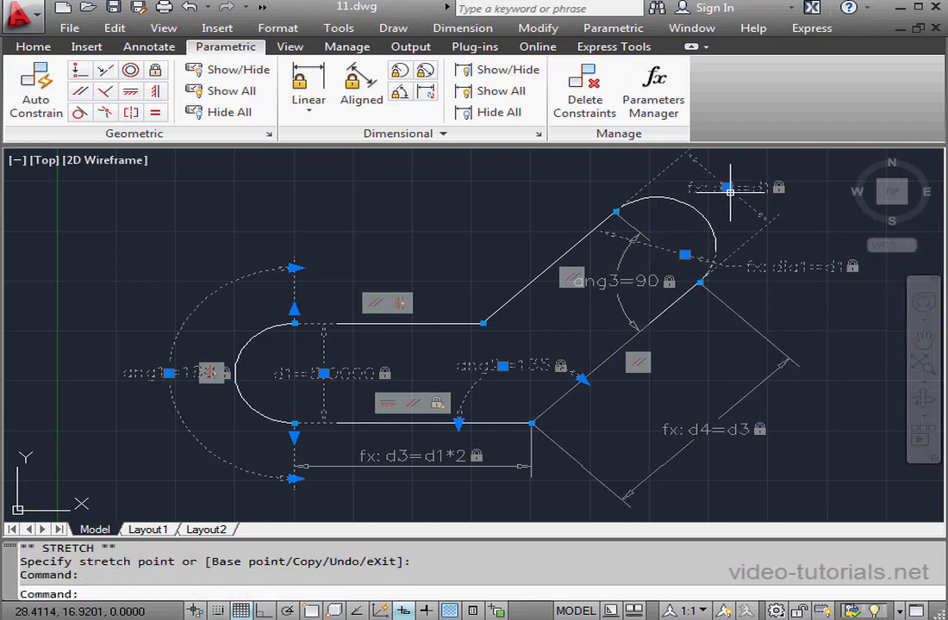
click(727, 186)
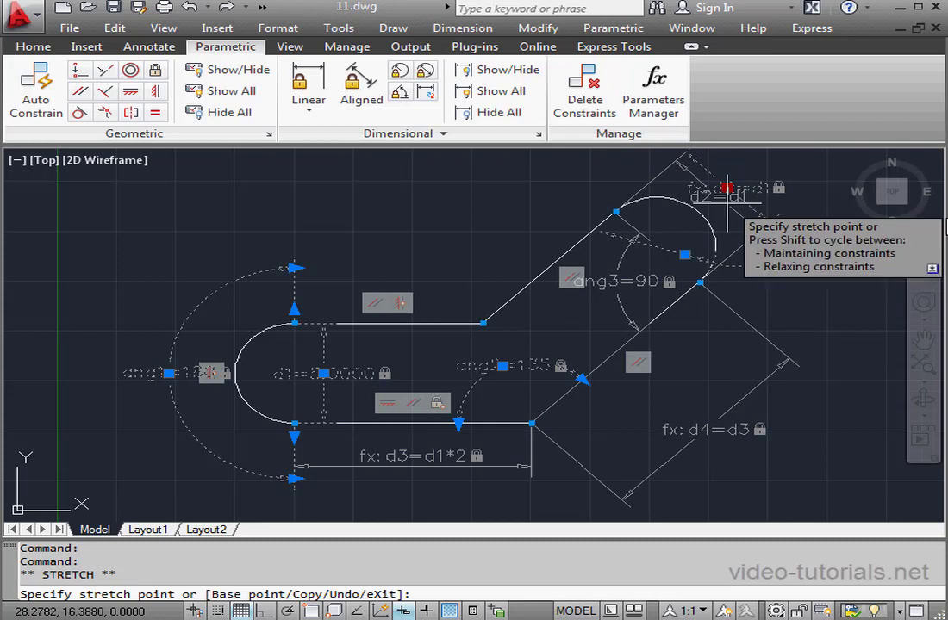
- Move the d4 aligned constraint closer to the lower inclined line
click(721, 434)
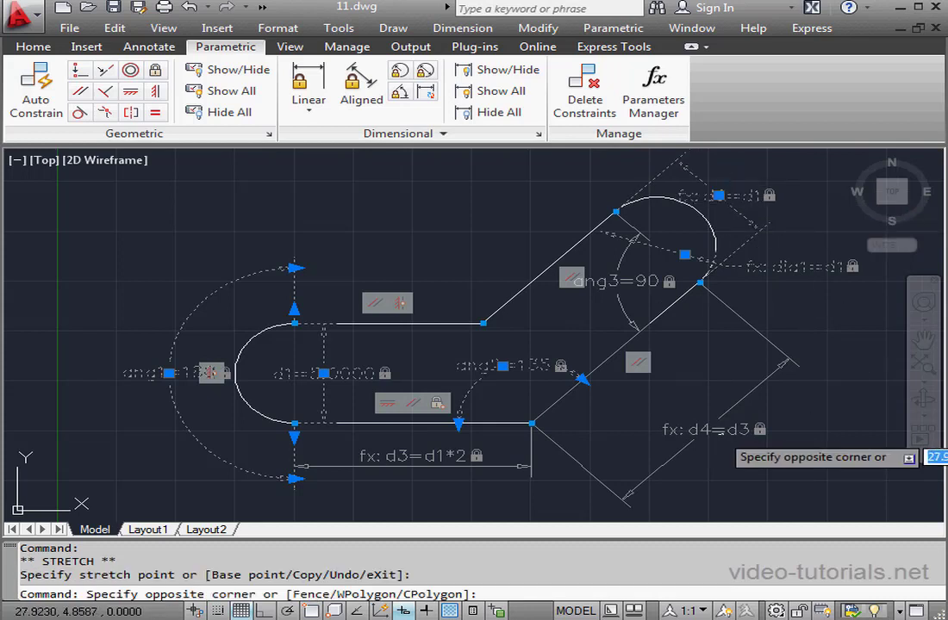
click(716, 433)
click(706, 428)
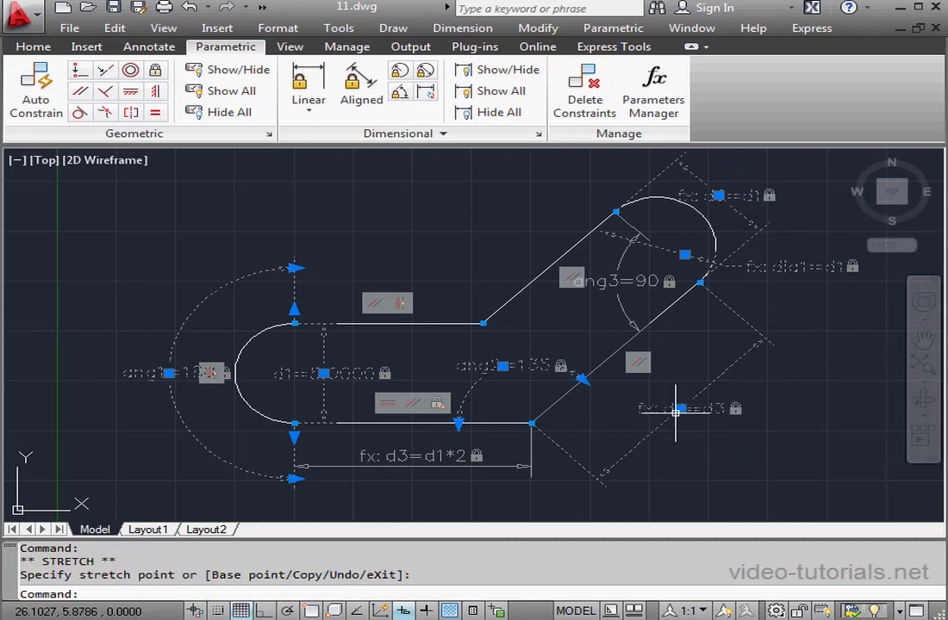
- Move the d3 constraint slightly farther below the lower horizontal line, level with the end of the ang1 arc, and clear the selection
click(434, 461)
click(428, 462)
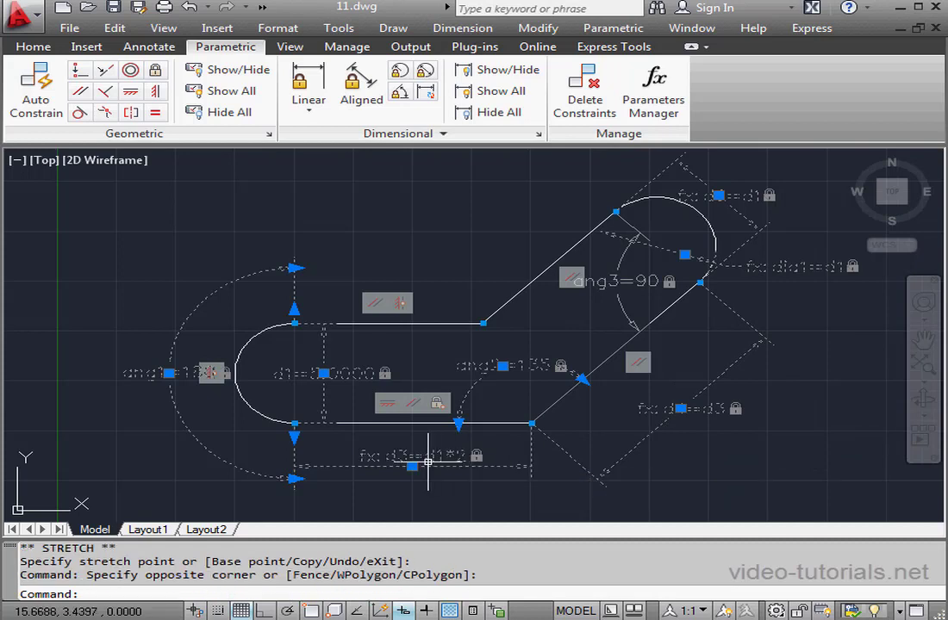
click(412, 466)
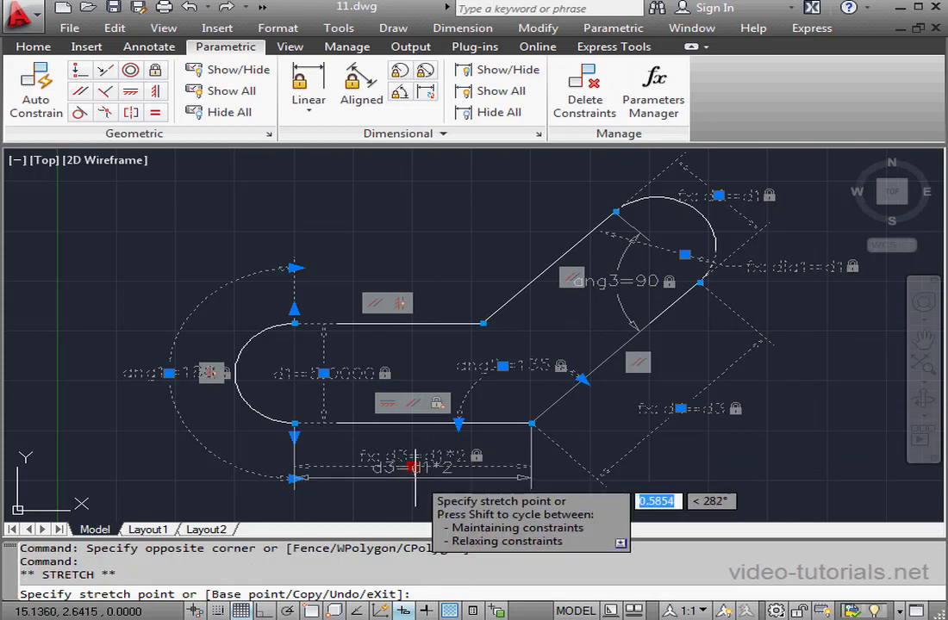
click(413, 478)
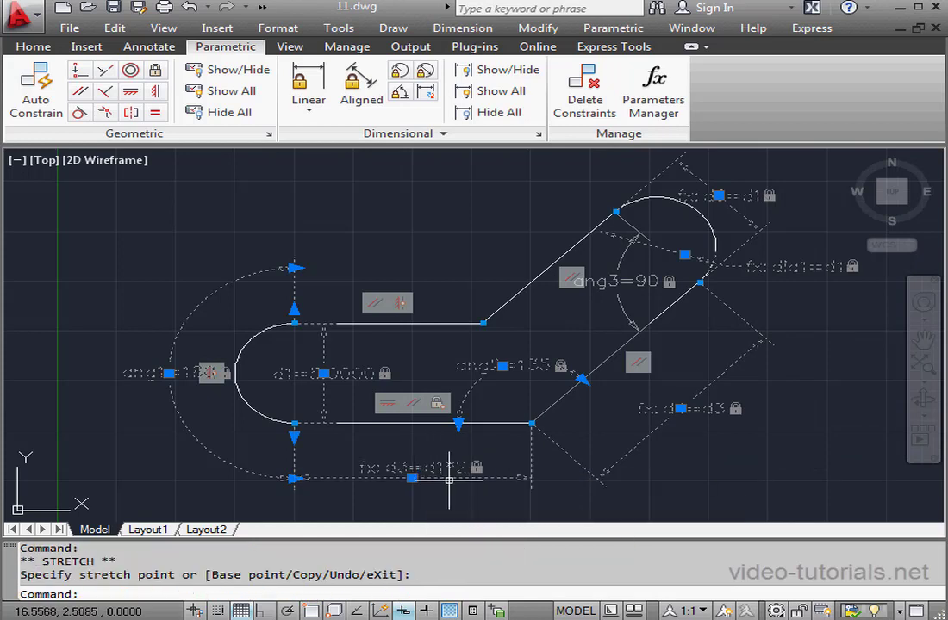
key(Escape)
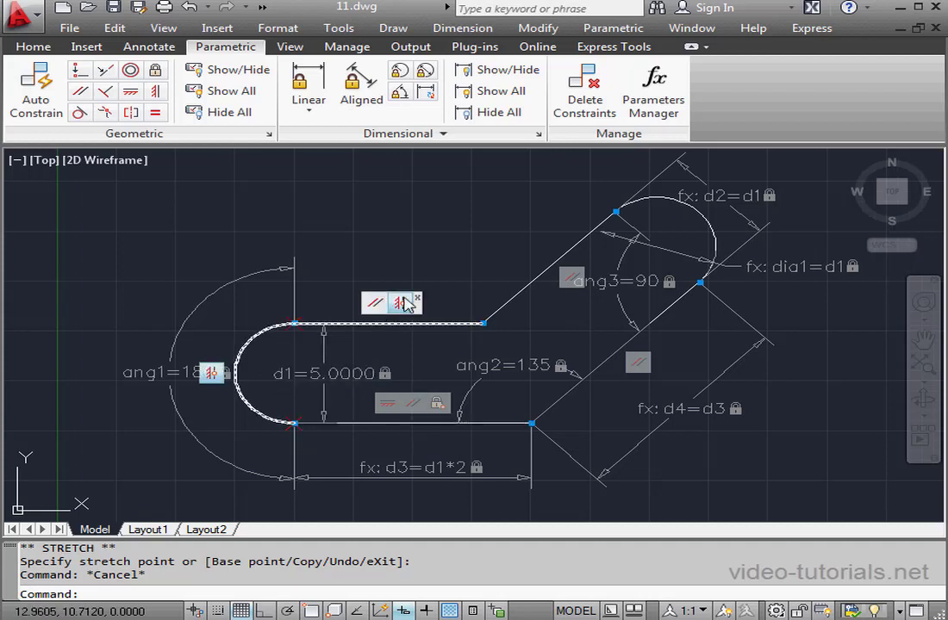
- Hide all dimensional and geometric constraints, and select the two horizontal lines to check whether their hidden constraints display
click(497, 113)
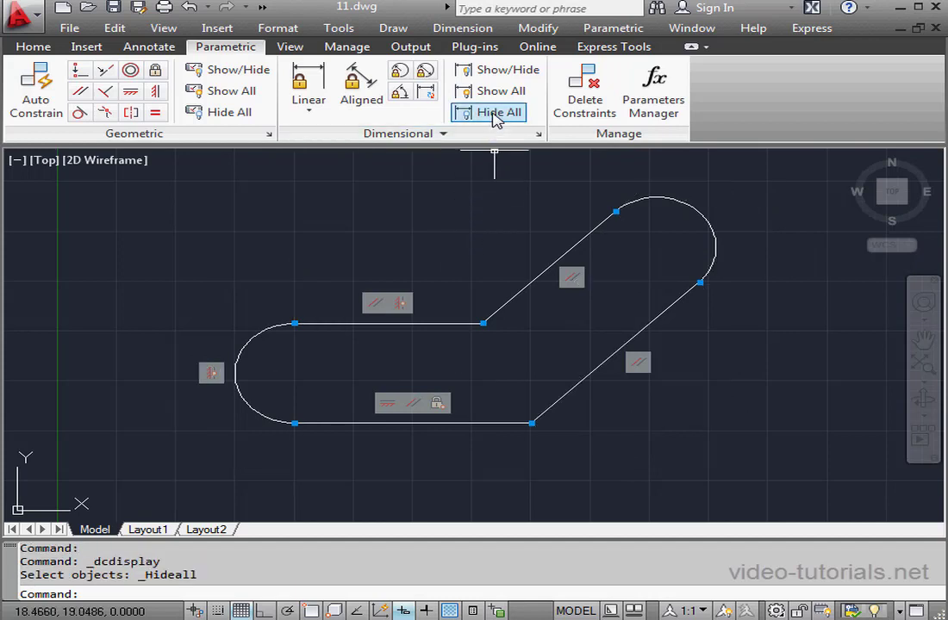
click(229, 118)
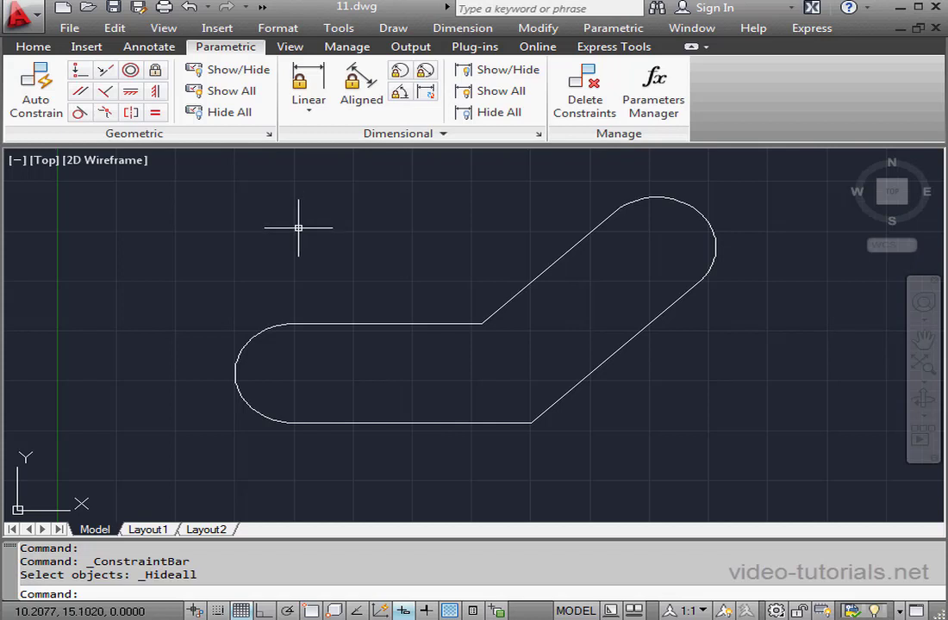
click(396, 324)
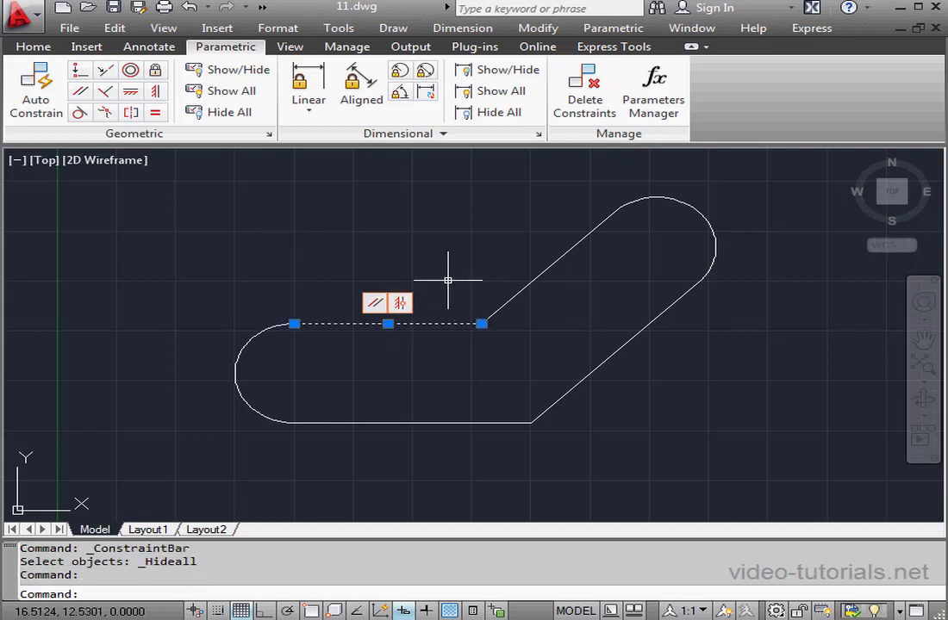
click(499, 423)
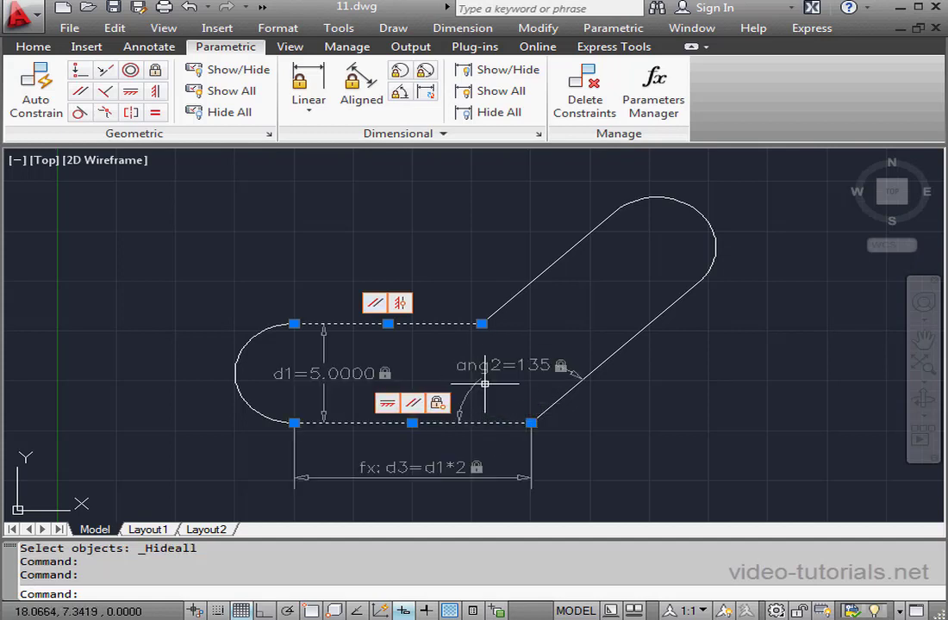
key(Escape)
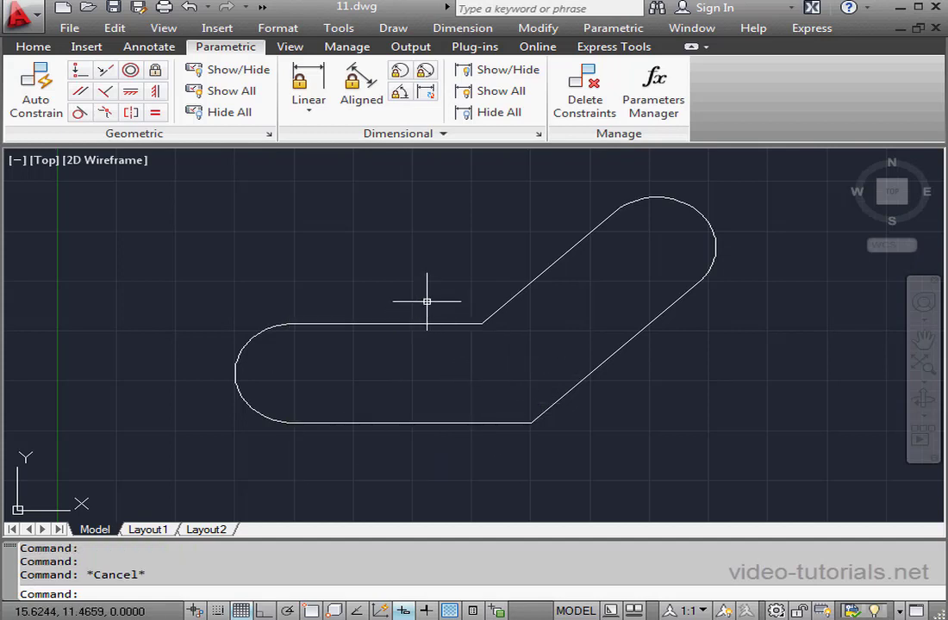
- Turn off "Show constraint bars when objects are selected" in the geometric constraint settings
click(269, 135)
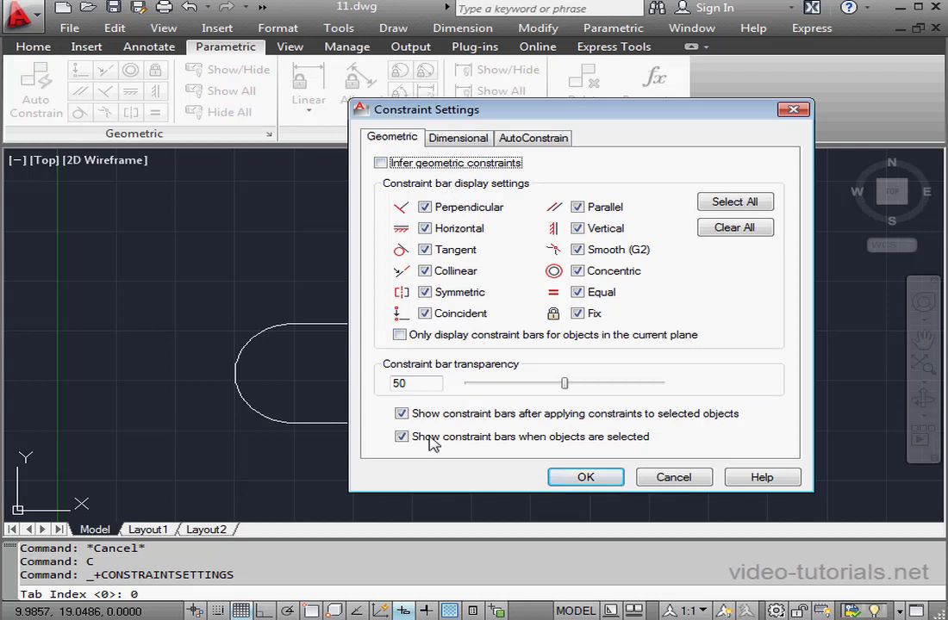
click(402, 438)
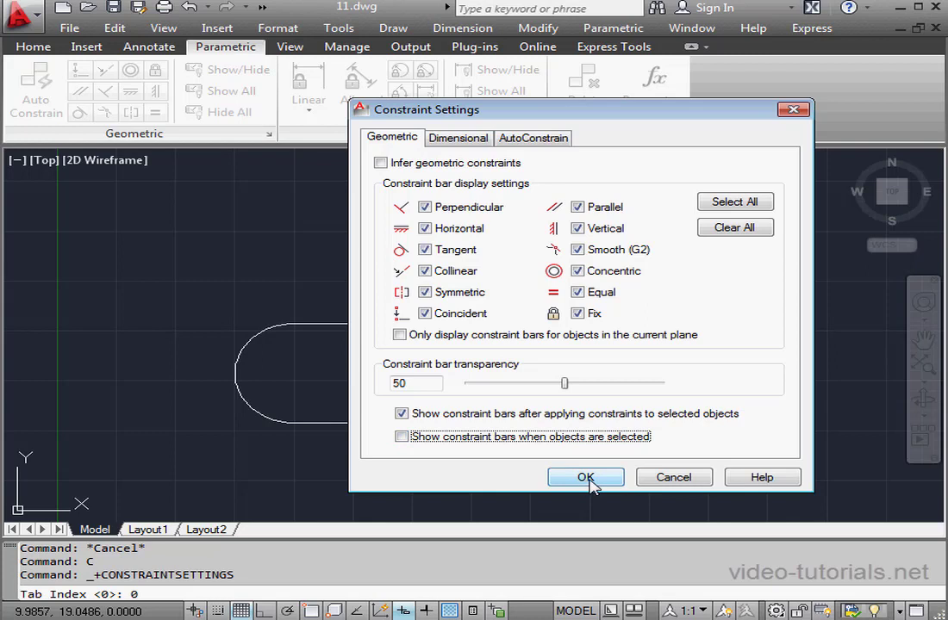
click(586, 478)
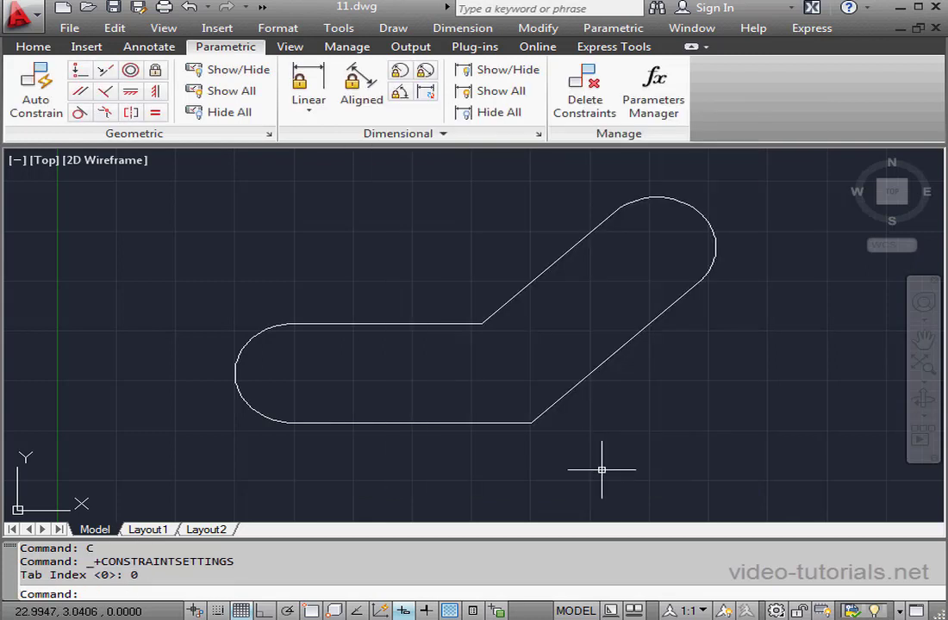
- Turn off "Show hidden dynamic constraints for selected objects" in the dimensional constraint settings and test it on the lower horizontal line
click(538, 136)
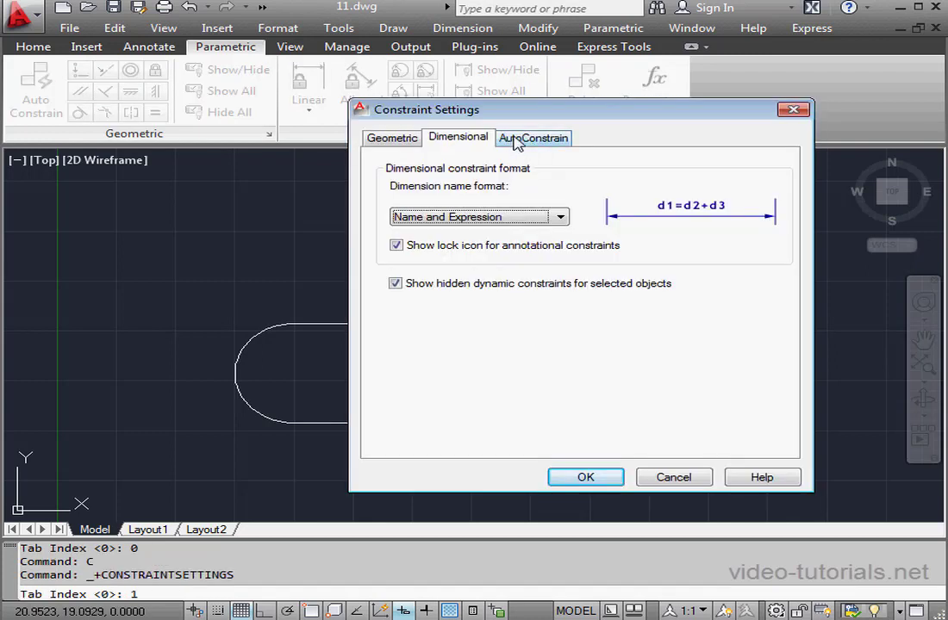
click(395, 284)
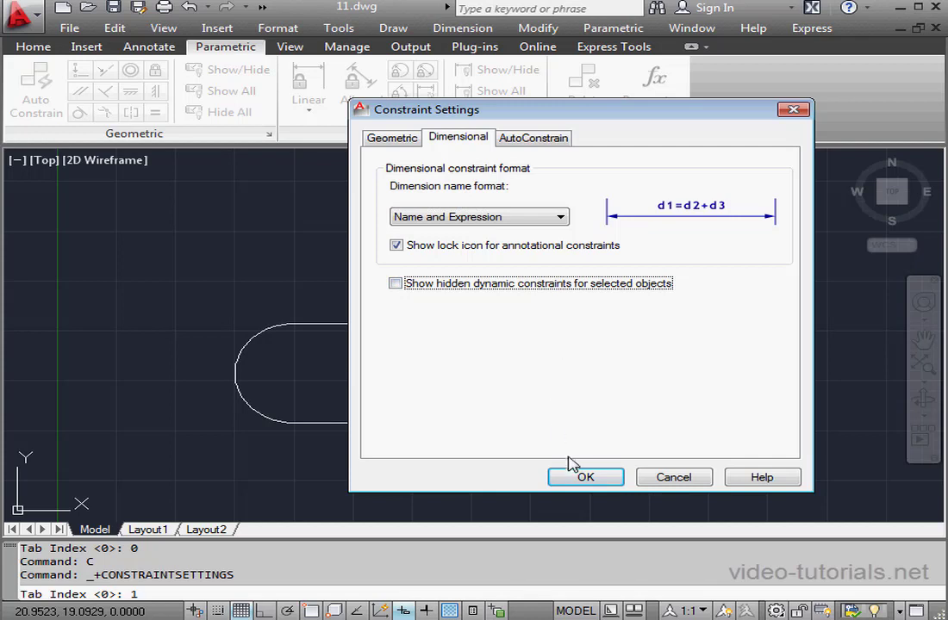
click(586, 476)
click(474, 423)
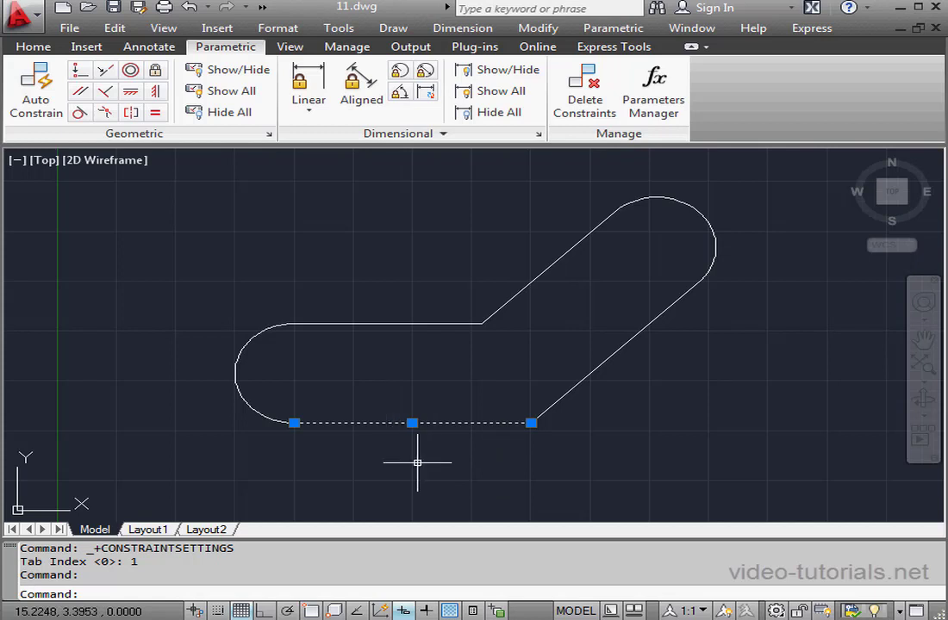
key(Escape)
- Turn on object snap and check which snap modes are active
scroll(385, 397, up, 2)
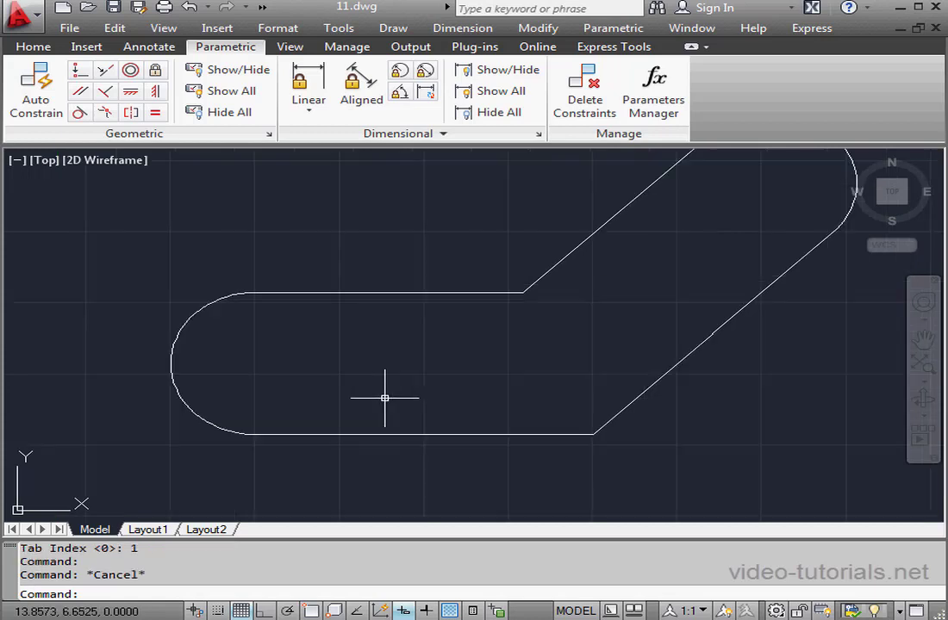
middle_drag(386, 398, 453, 396)
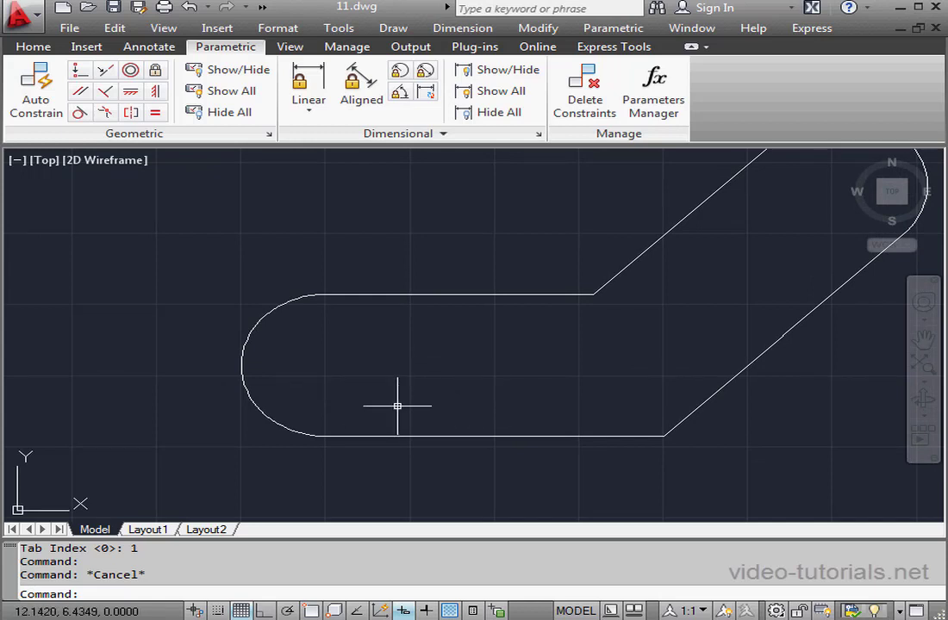
click(312, 611)
right_click(312, 611)
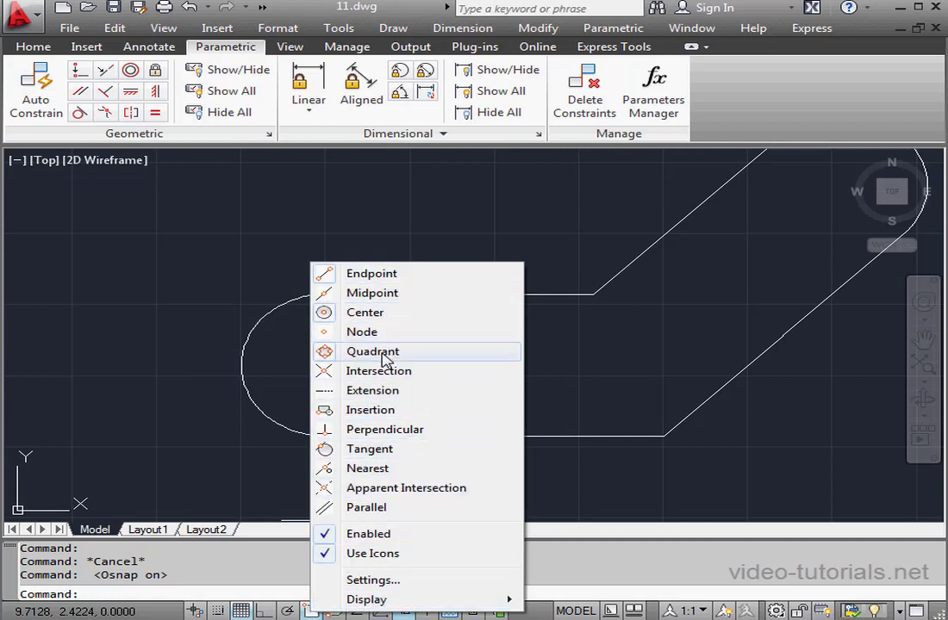
- Draw a circle with a radius of about 1.18 centred on the centre of the profile's left end arc
click(35, 47)
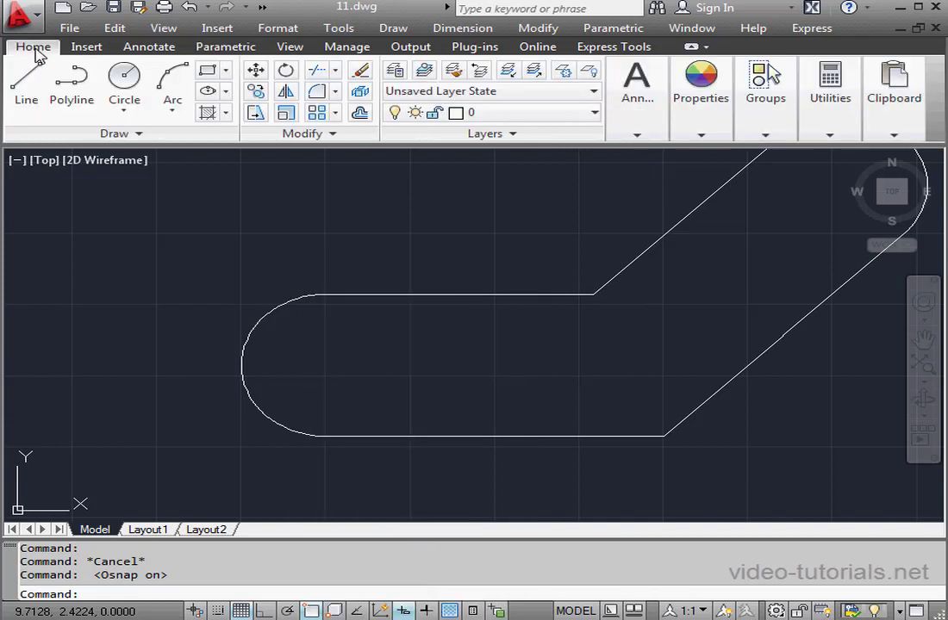
click(124, 90)
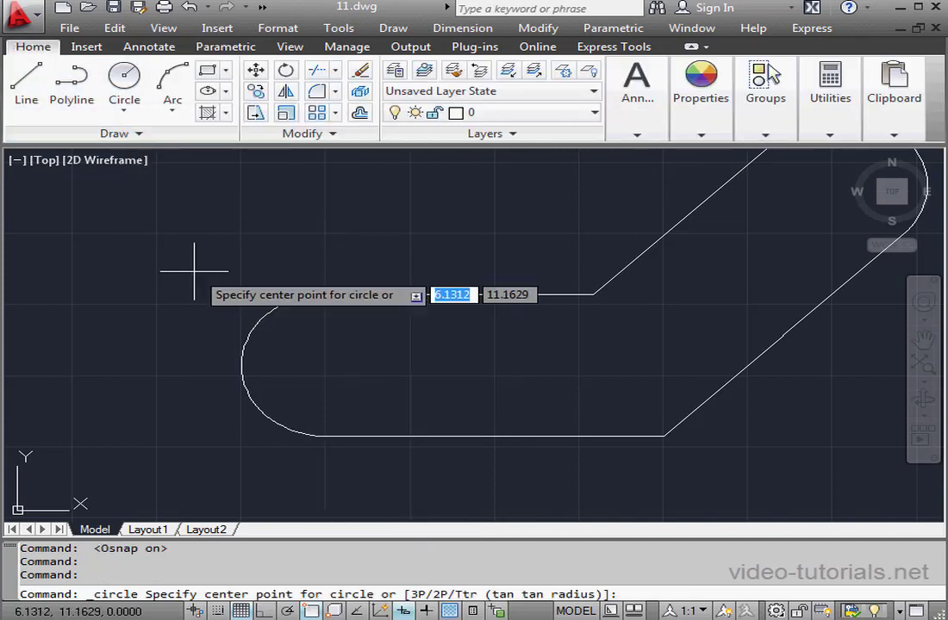
click(326, 366)
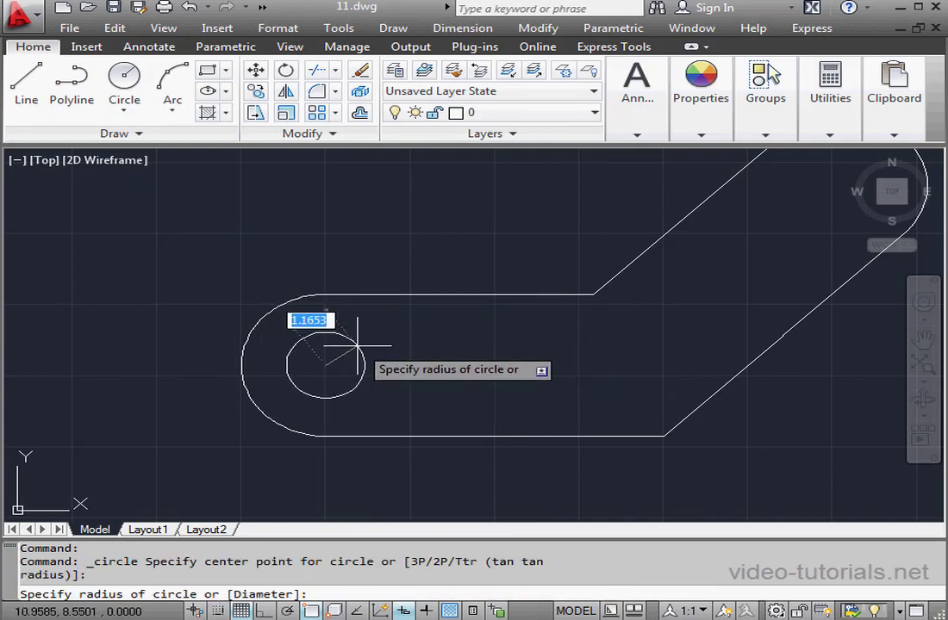
click(362, 345)
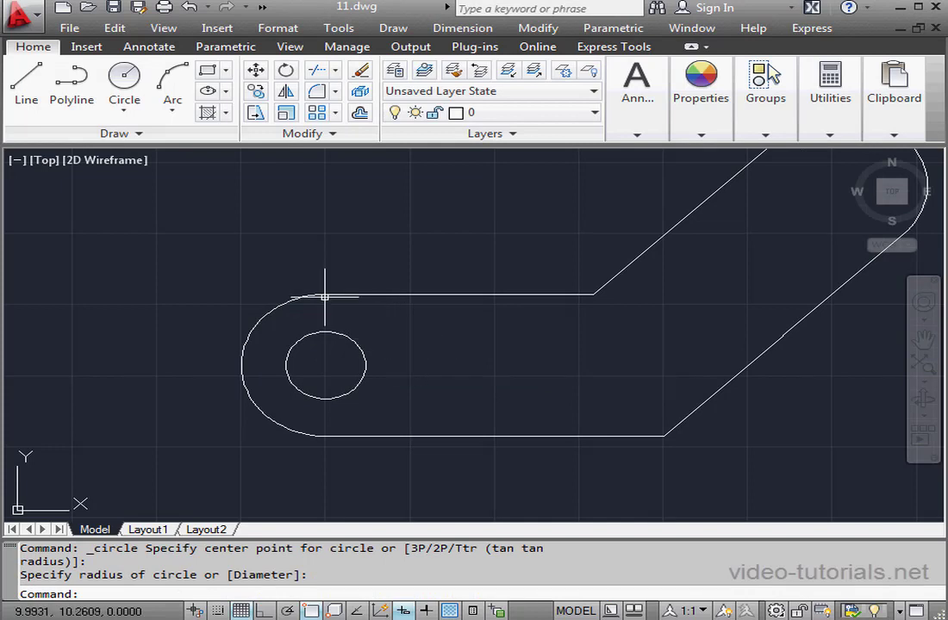
- With Ortho on, draw a horizontal line from the circle's centre to the right, ending inside the profile before its upper bend
click(25, 84)
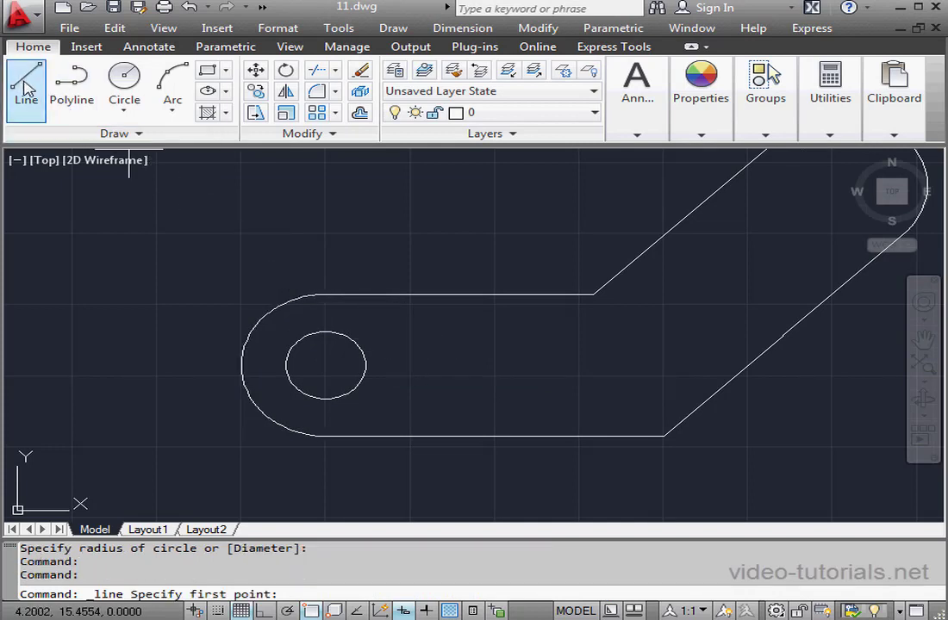
click(265, 611)
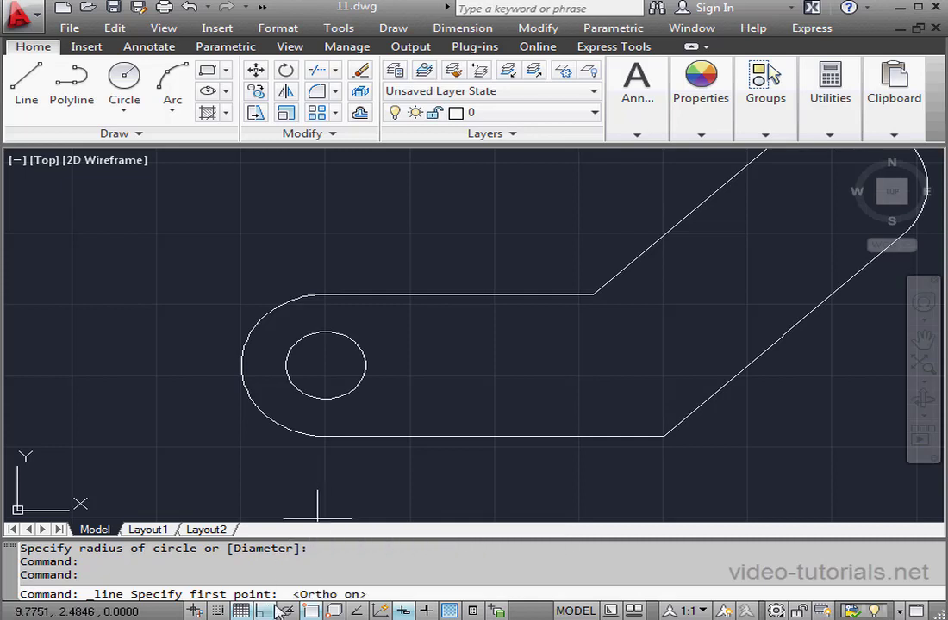
click(326, 365)
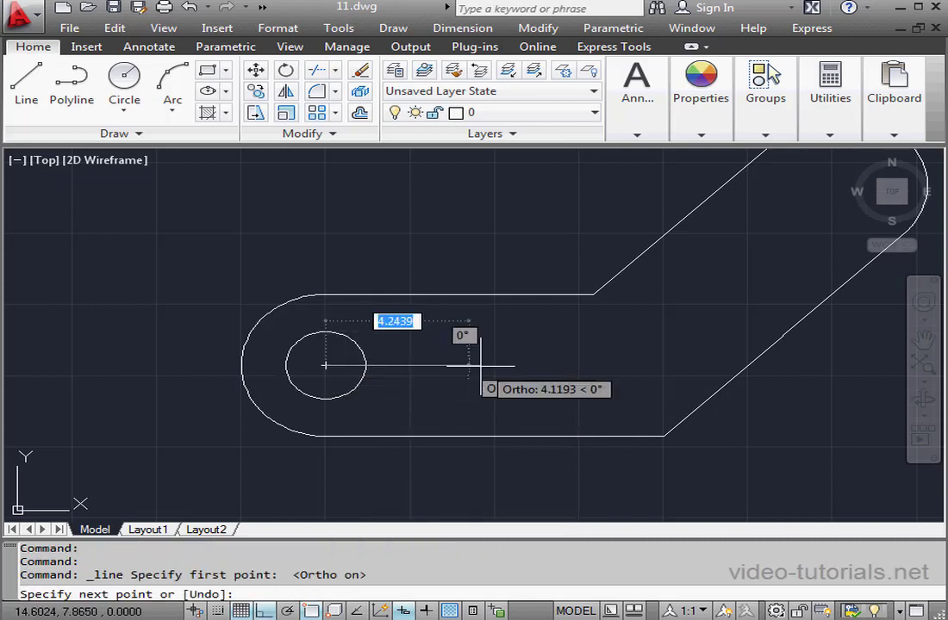
click(541, 366)
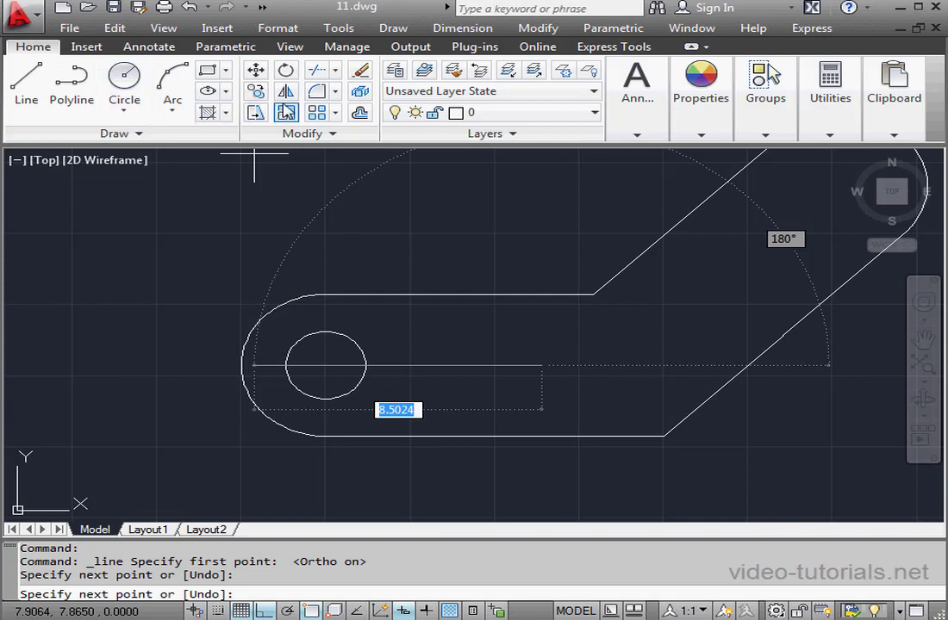
- Copy the circle from its centre to the right endpoint of the horizontal line
click(258, 92)
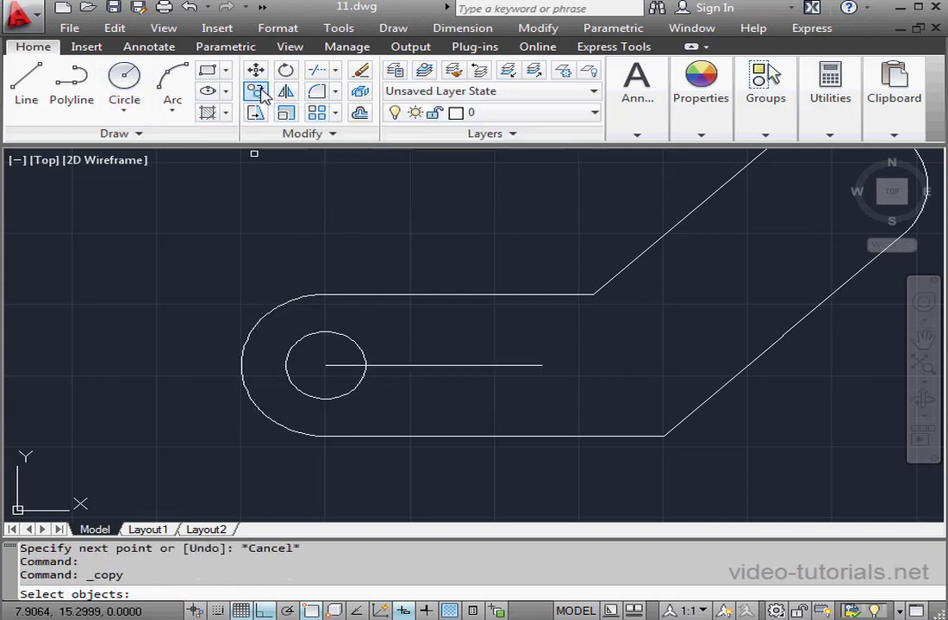
click(348, 333)
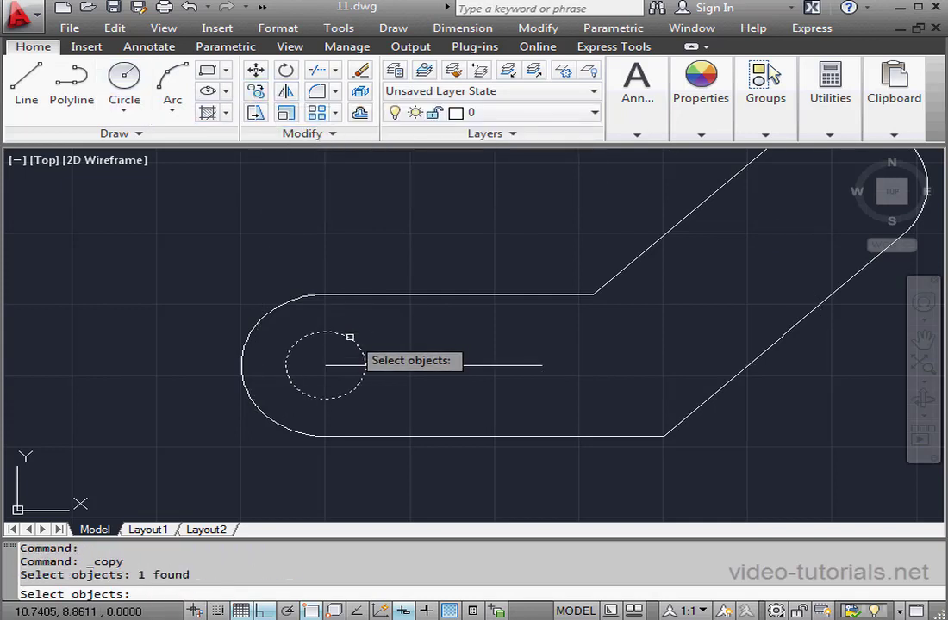
key(Return)
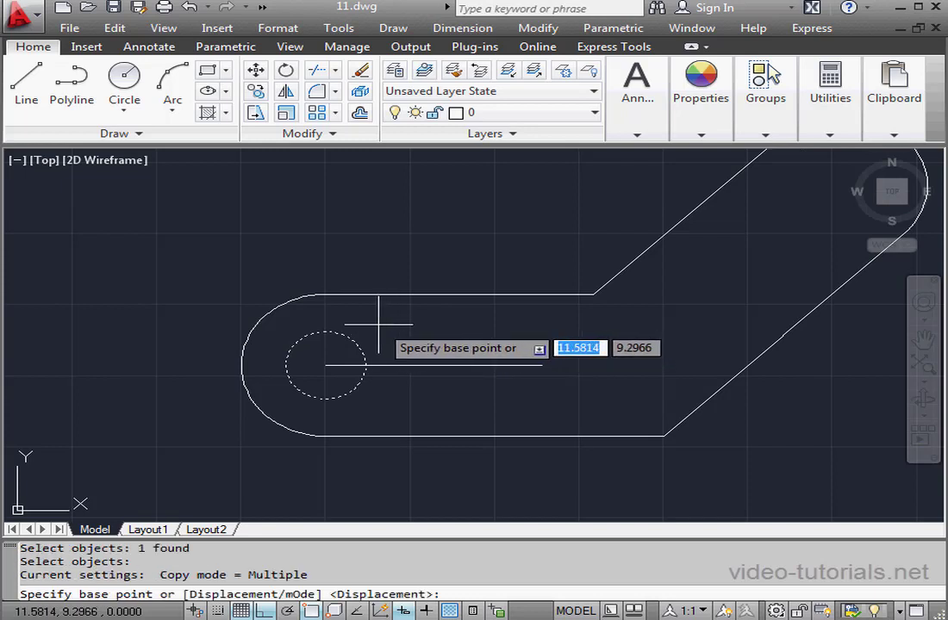
click(325, 366)
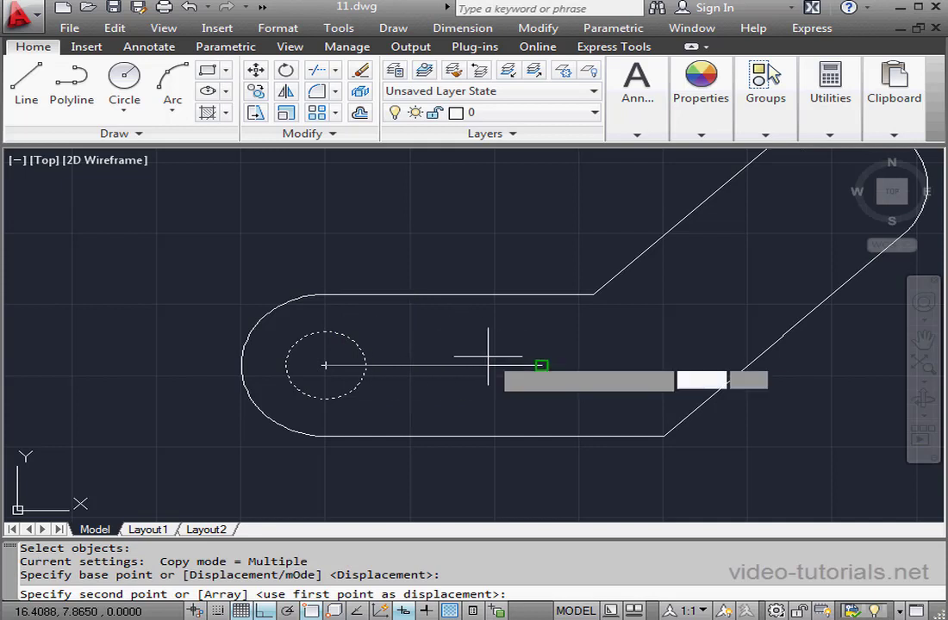
click(542, 365)
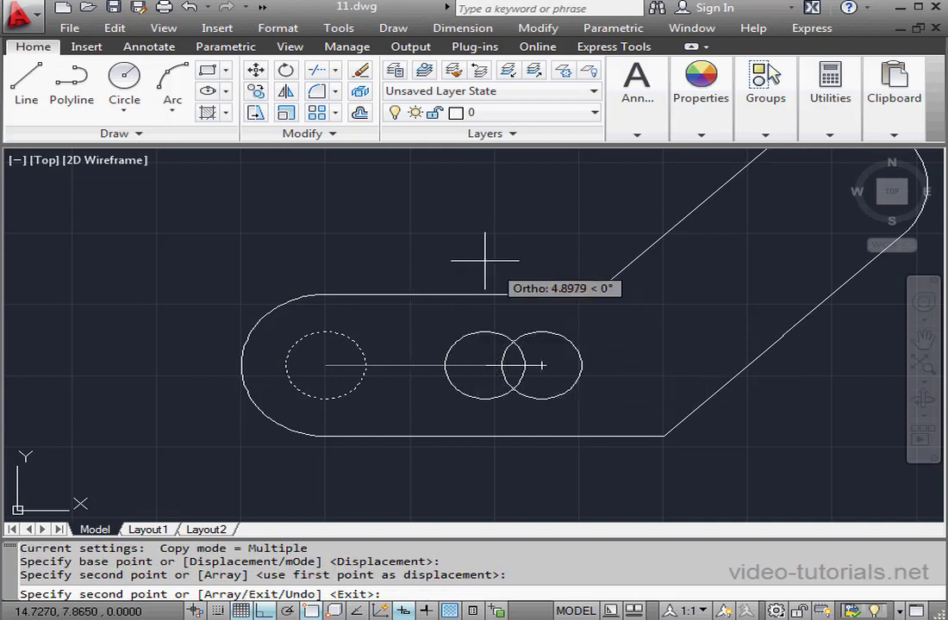
- Copy the centre line from its right endpoint to the upper and lower quadrants of the right circle
click(259, 92)
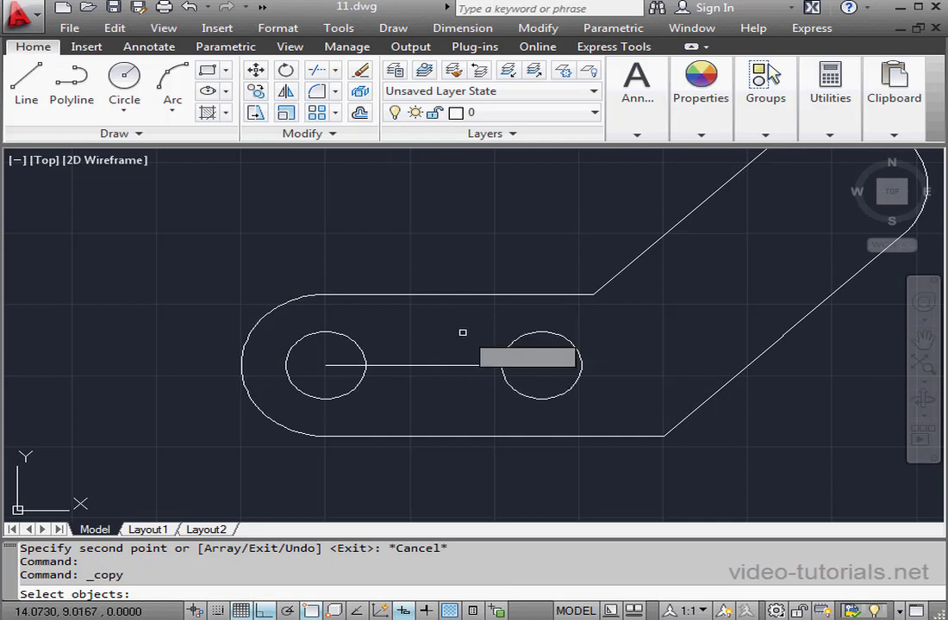
click(468, 365)
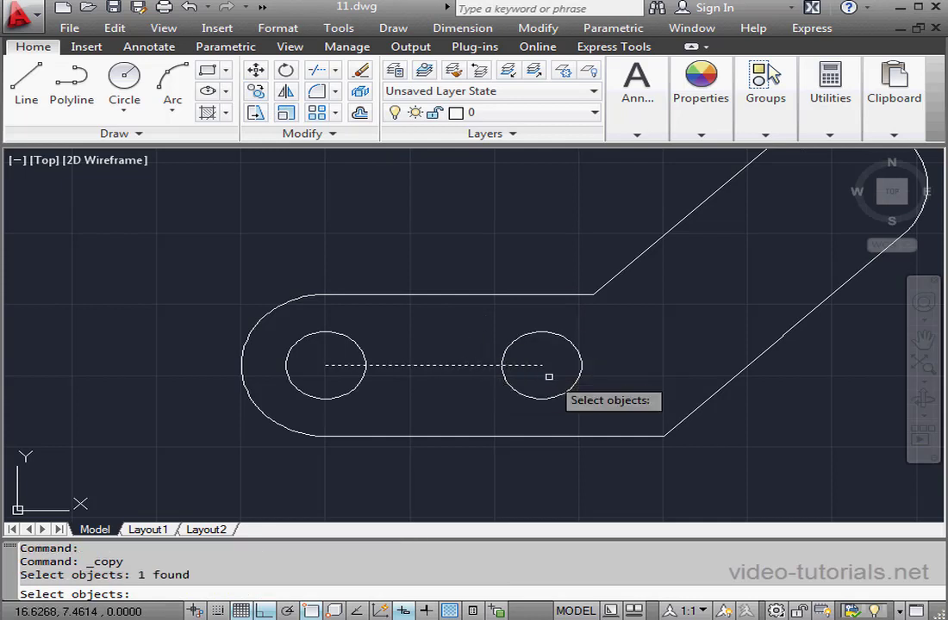
key(Return)
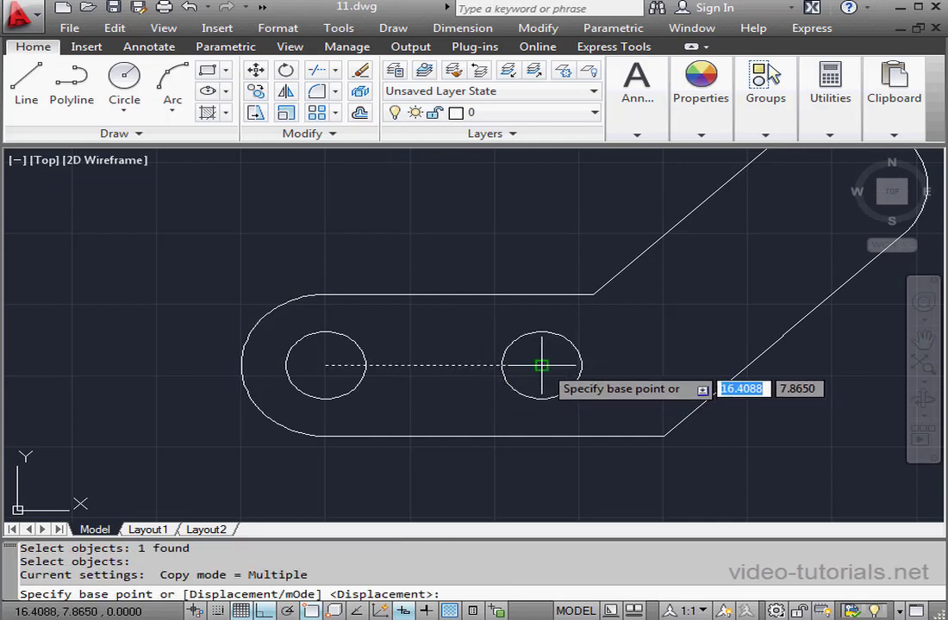
click(543, 364)
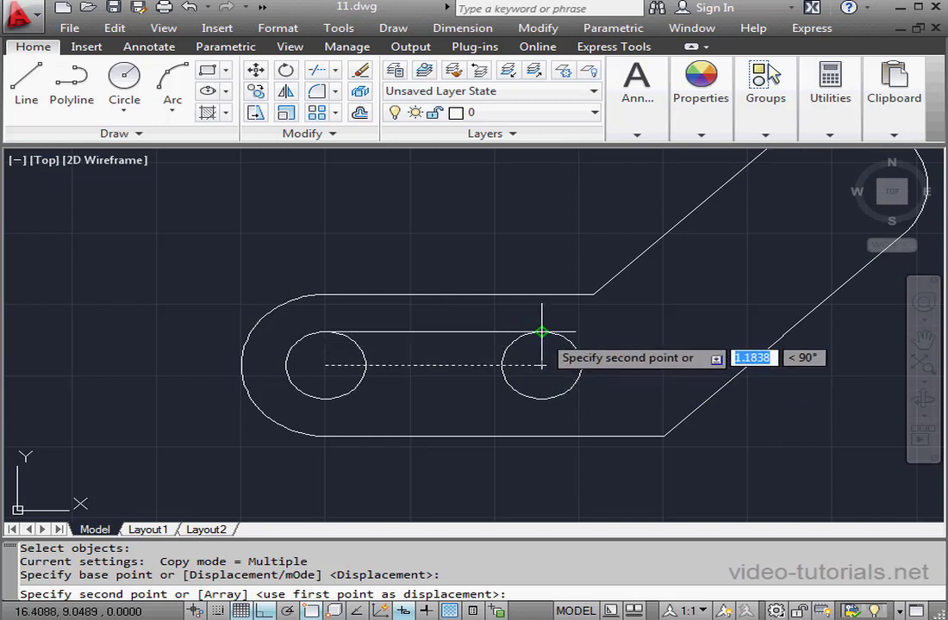
click(543, 328)
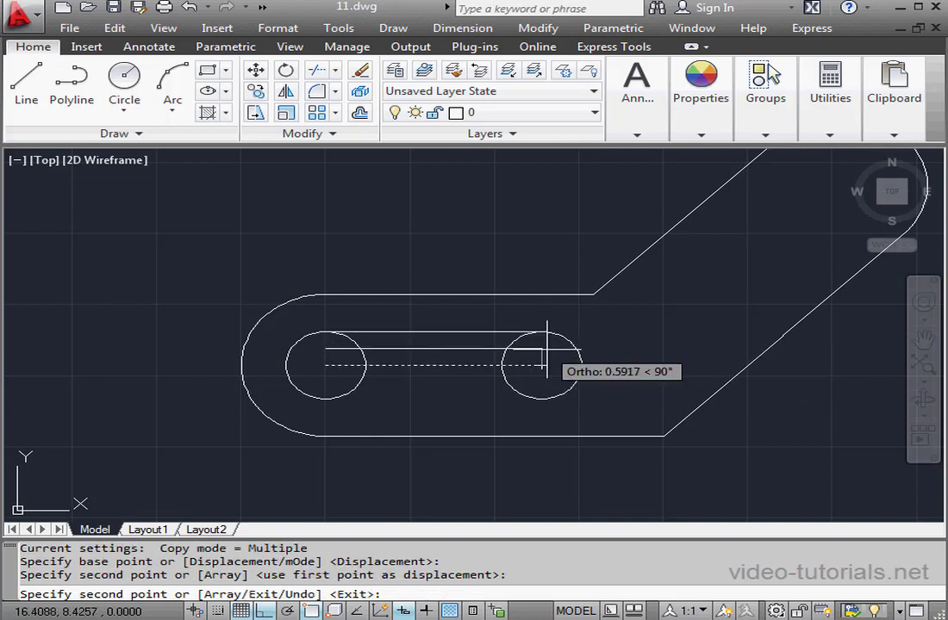
click(541, 398)
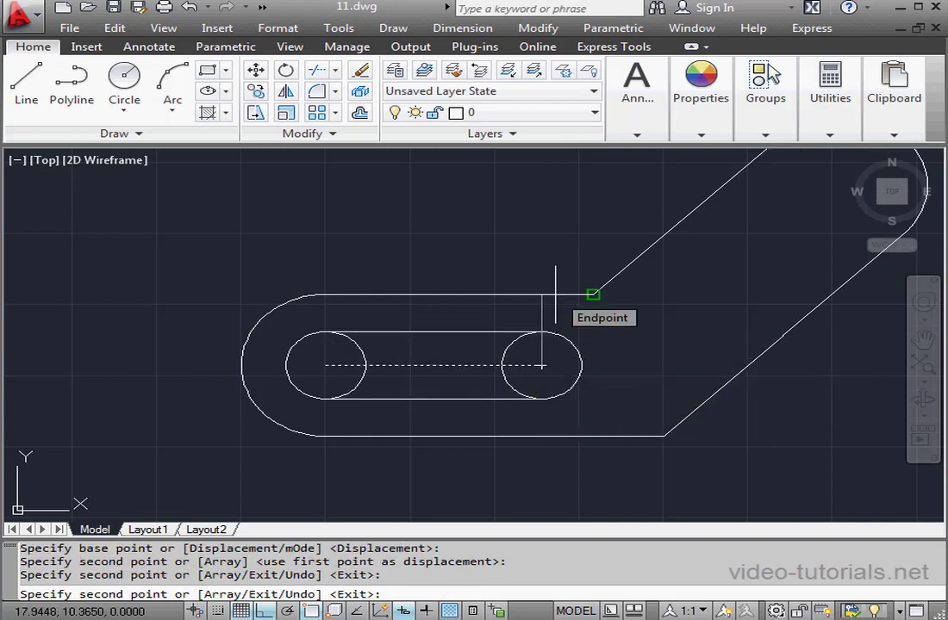
- Trim the inner halves of both circles, using all objects as cutting edges, to form a closed slot outline
click(335, 70)
click(345, 96)
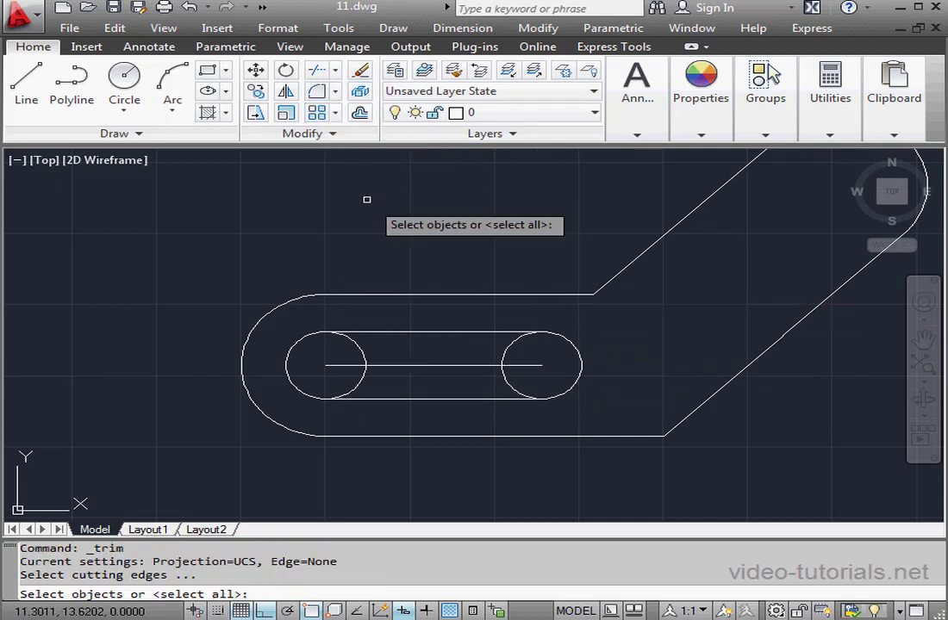
key(Return)
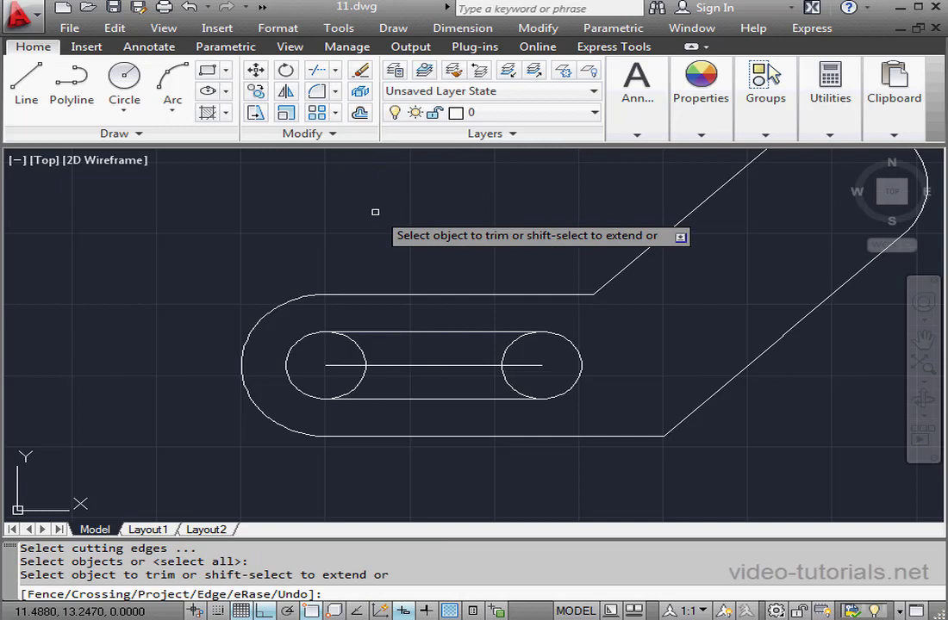
click(545, 349)
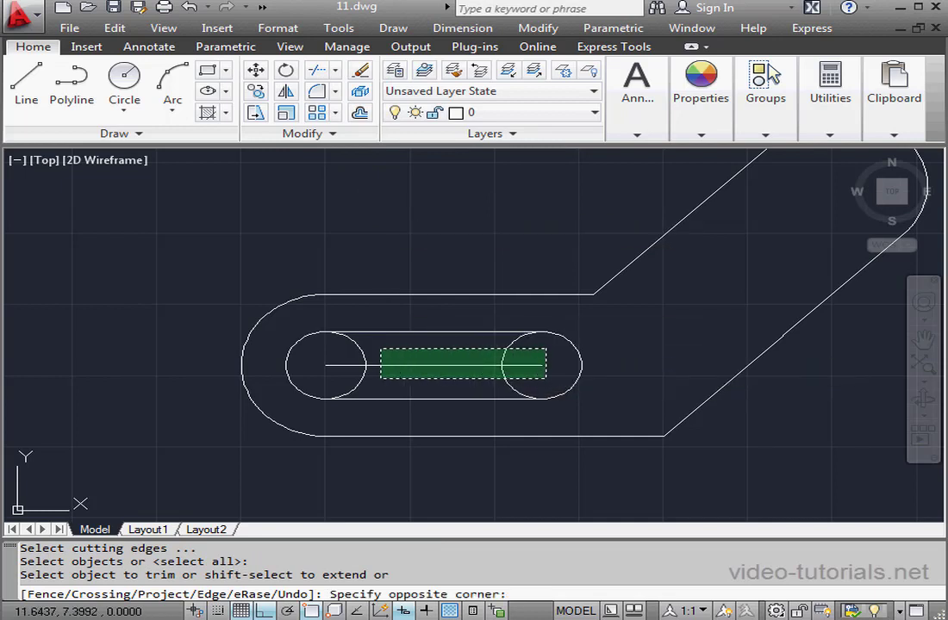
click(321, 383)
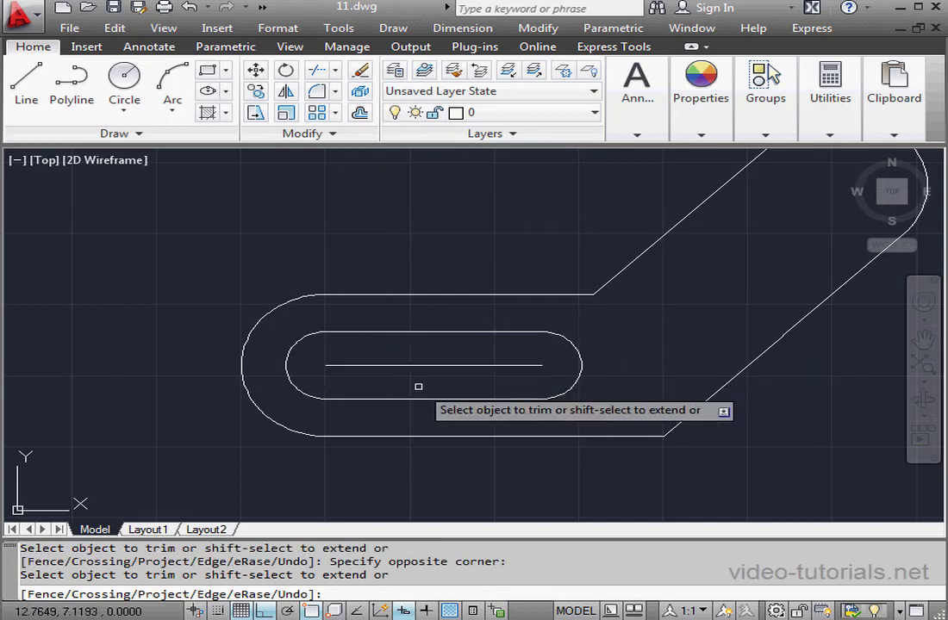
- Erase the leftover centre line inside the slot using the Trim command's eRase option
right_click(448, 262)
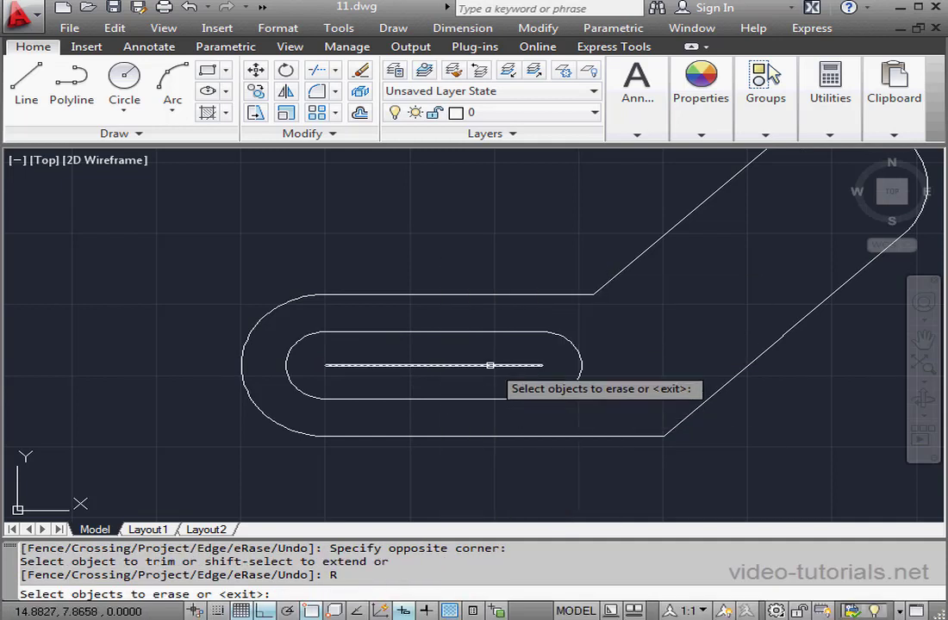
click(491, 366)
key(Return)
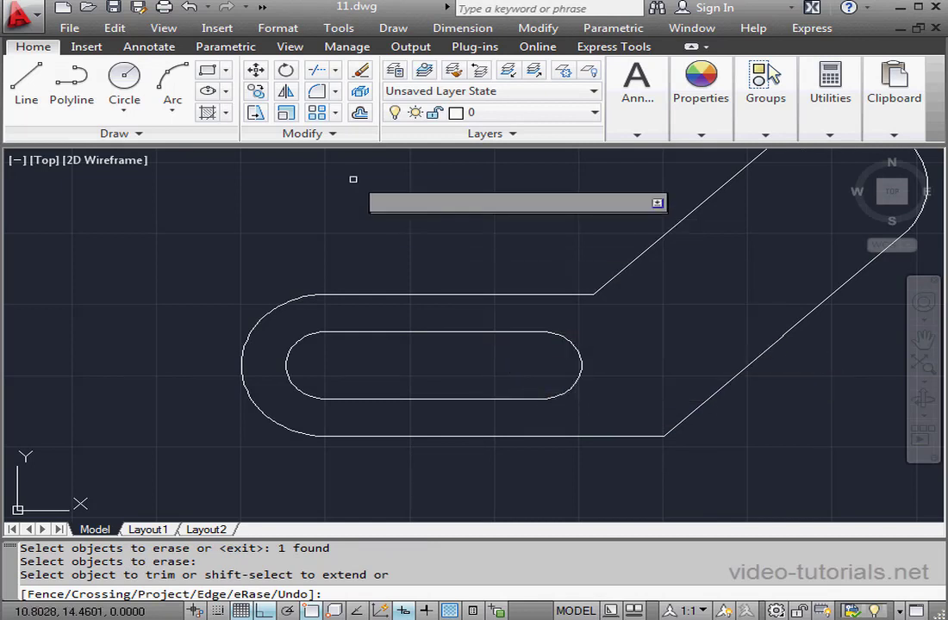
- Apply coincident constraints to the inner slot's two lines and two arcs with the Autoconstrain option
click(226, 47)
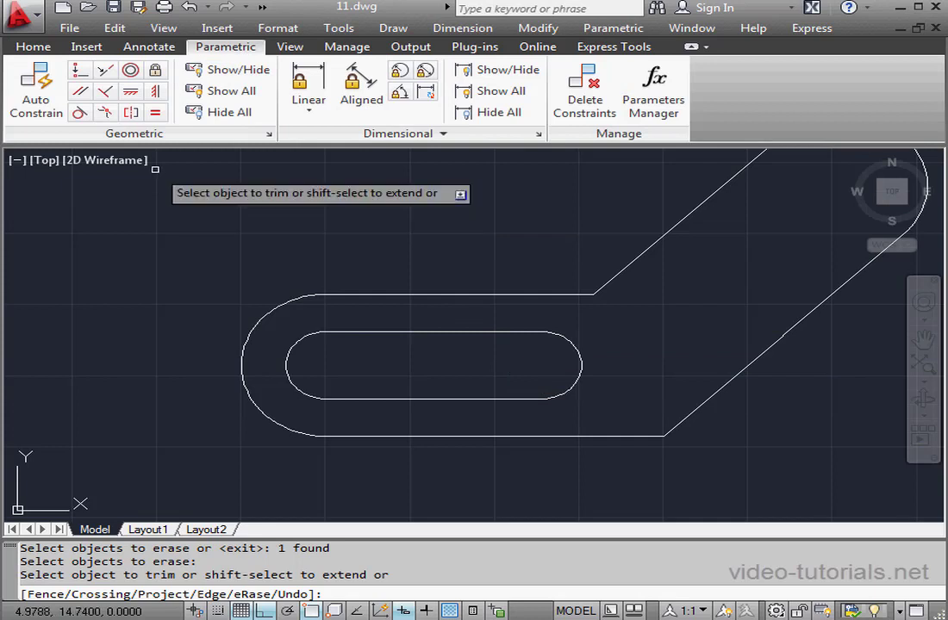
click(80, 73)
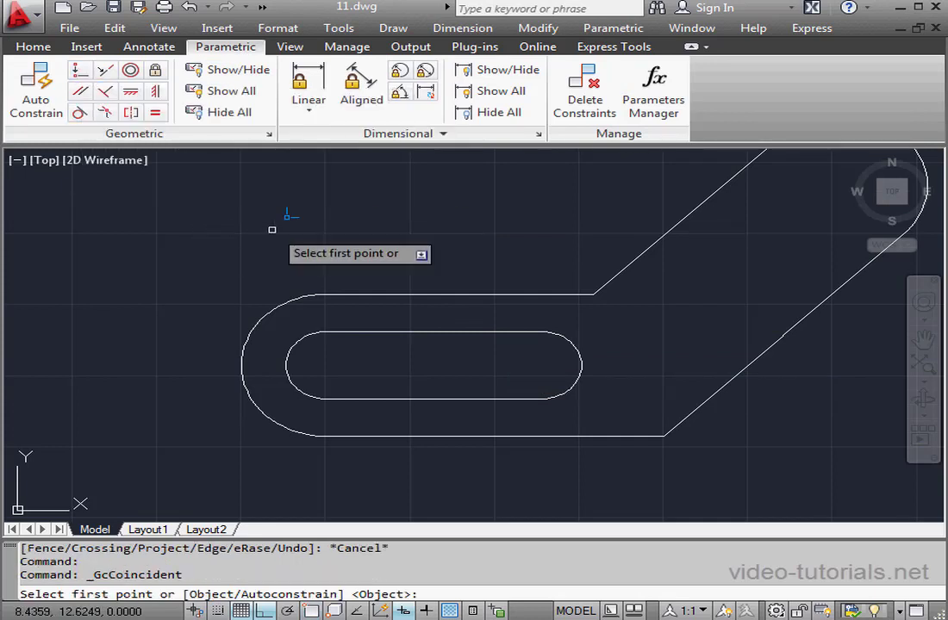
right_click(246, 214)
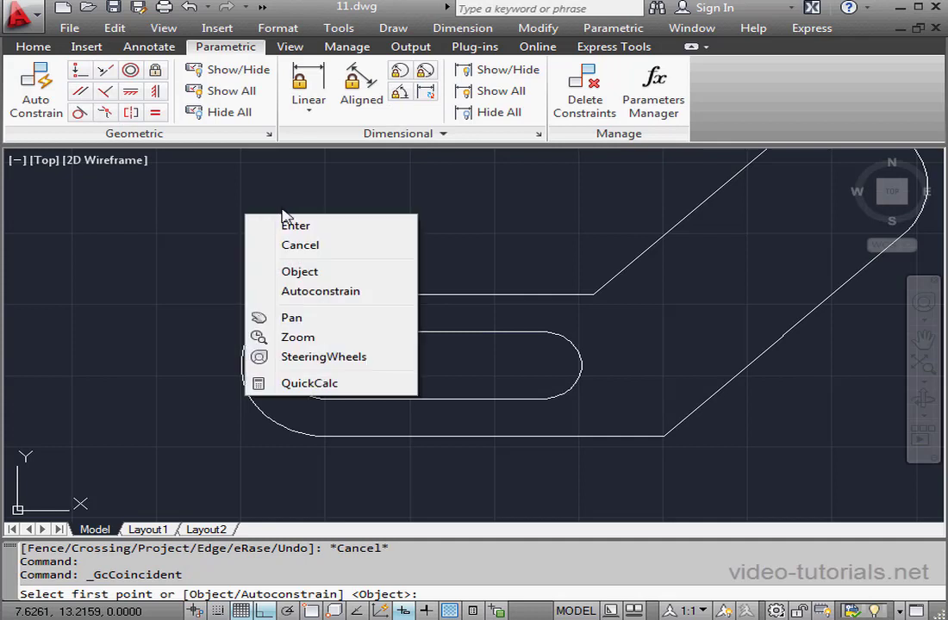
click(320, 292)
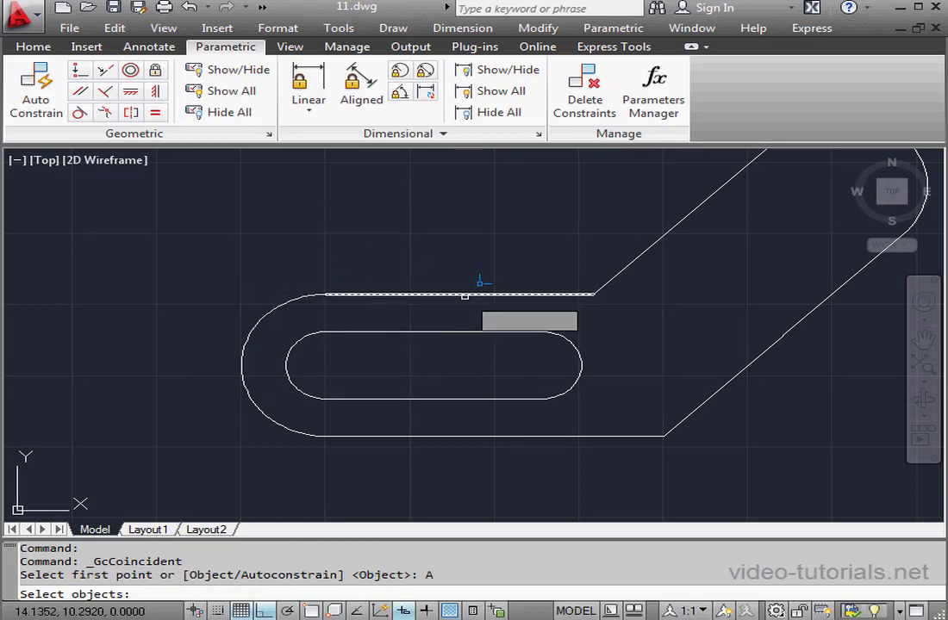
click(607, 320)
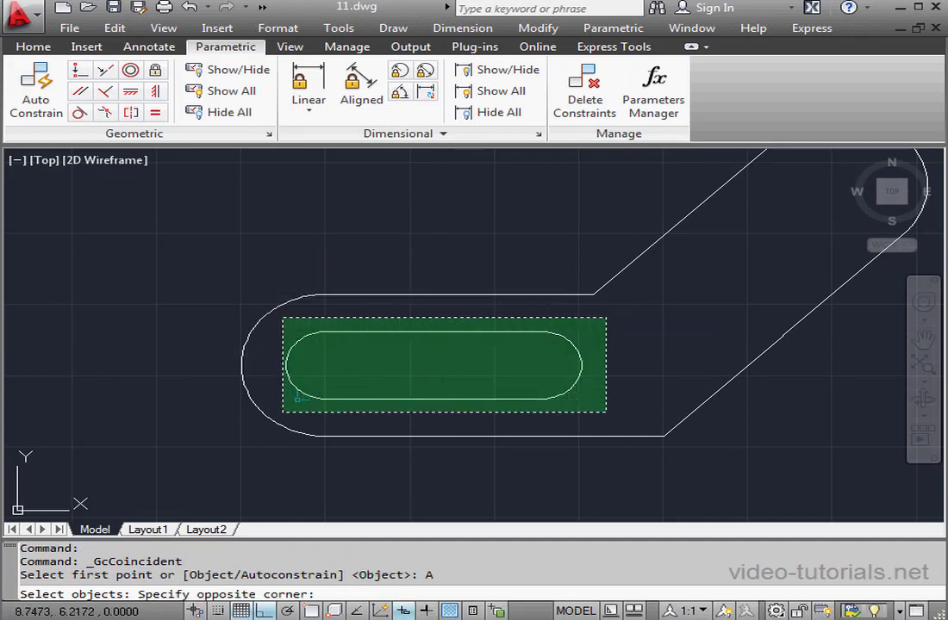
click(280, 412)
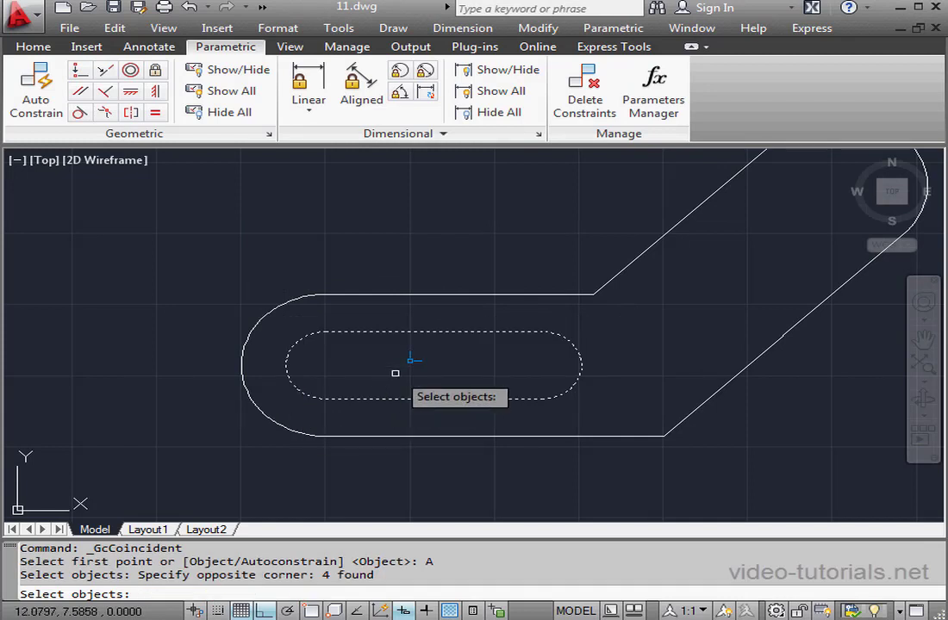
key(Return)
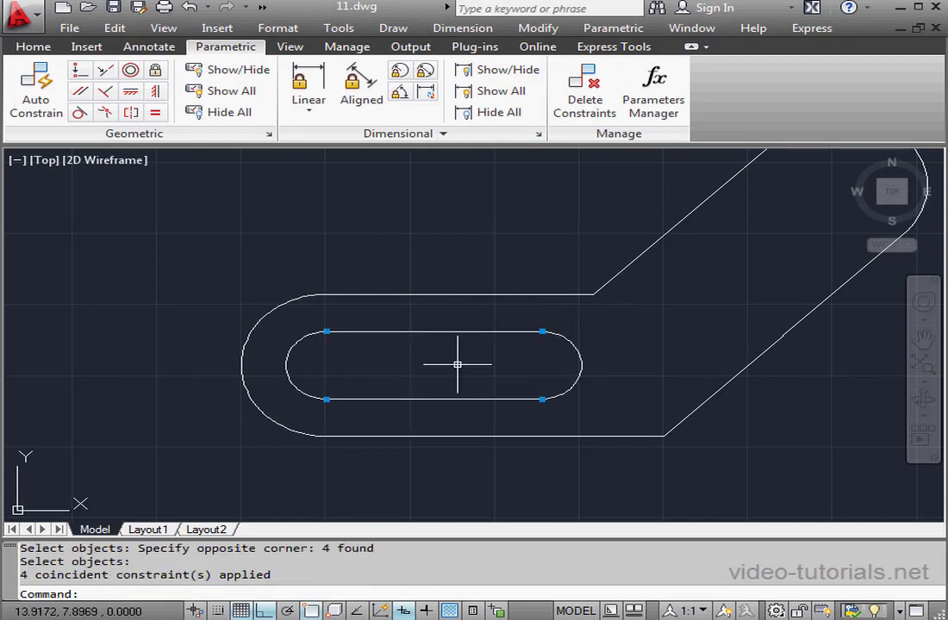
- Constrain the inner slot's lower line as horizontal and make its upper line parallel to it
click(131, 91)
click(429, 399)
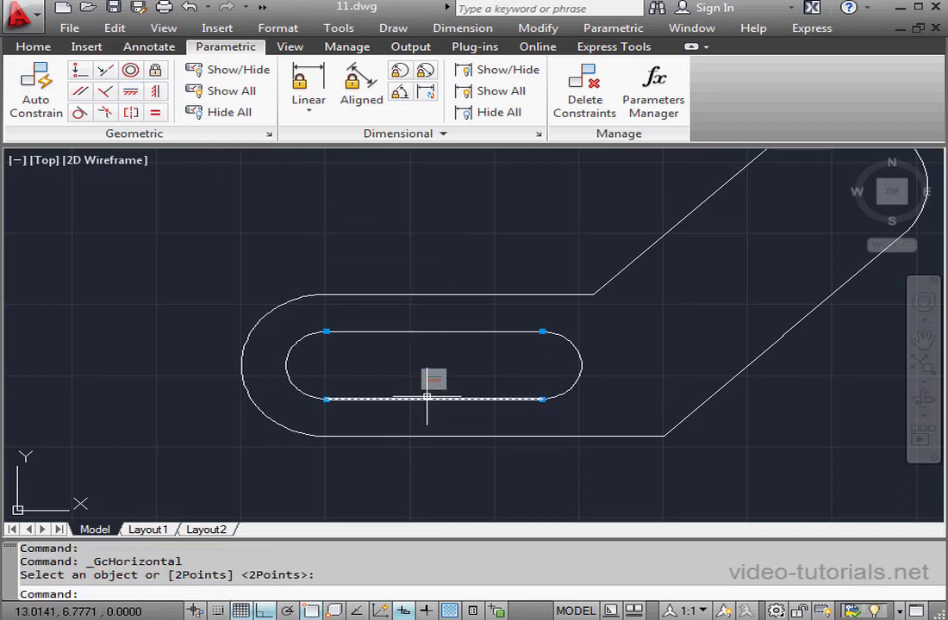
click(79, 91)
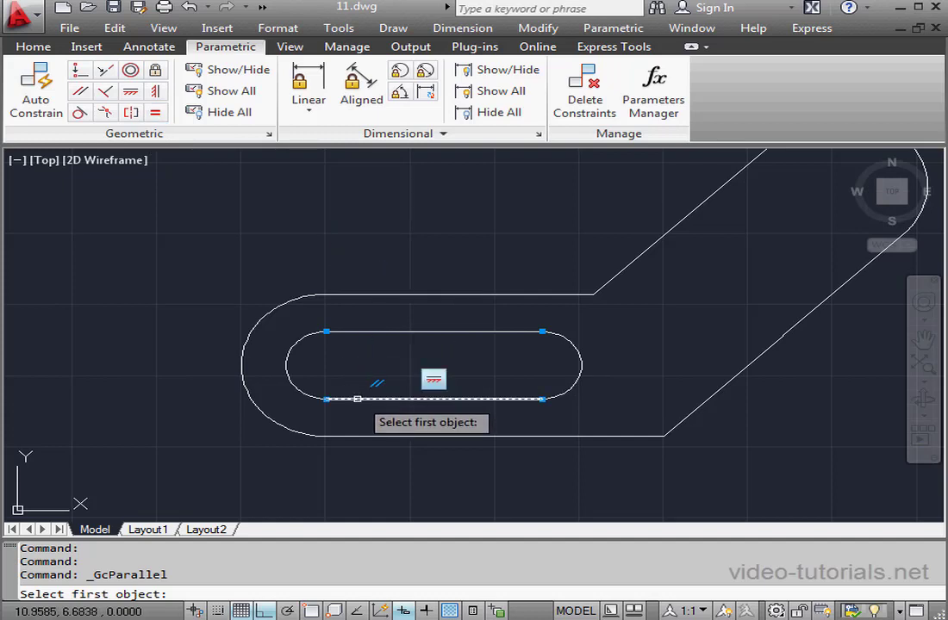
click(357, 399)
click(398, 332)
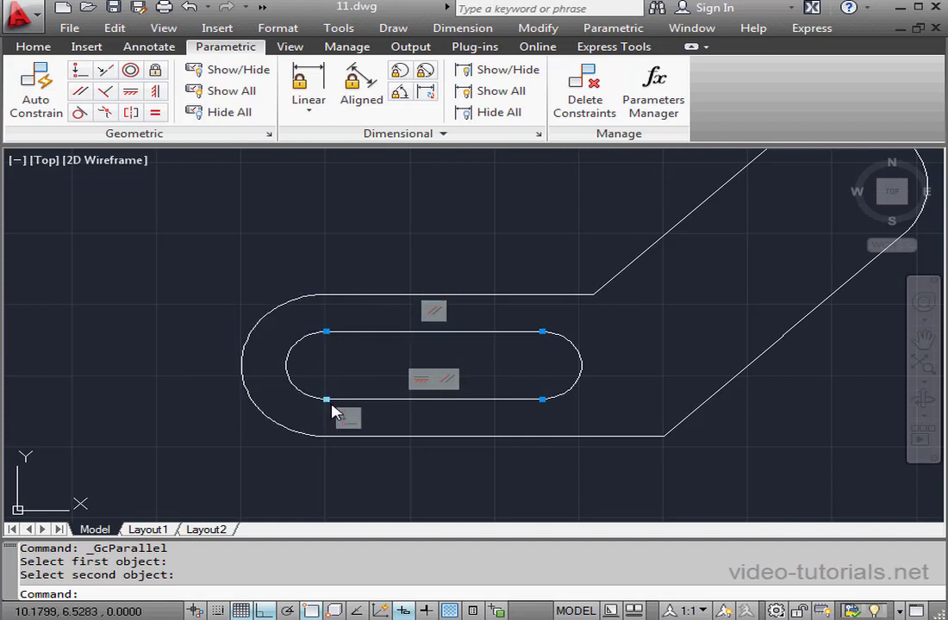
- Vertically align the left endpoints of the outer profile's and inner slot's upper lines using the Vertical constraint's 2Points option
click(157, 93)
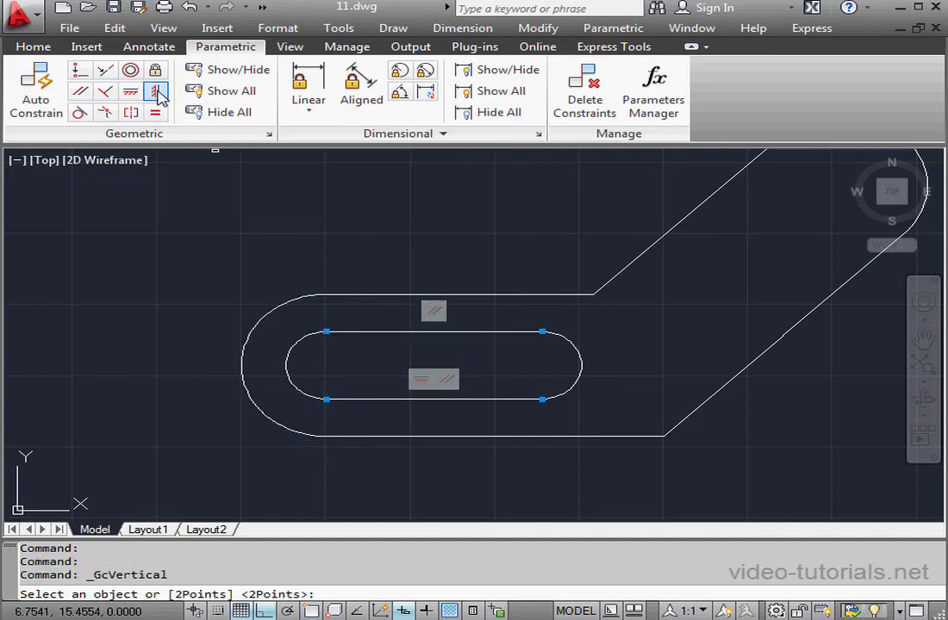
right_click(315, 260)
click(397, 334)
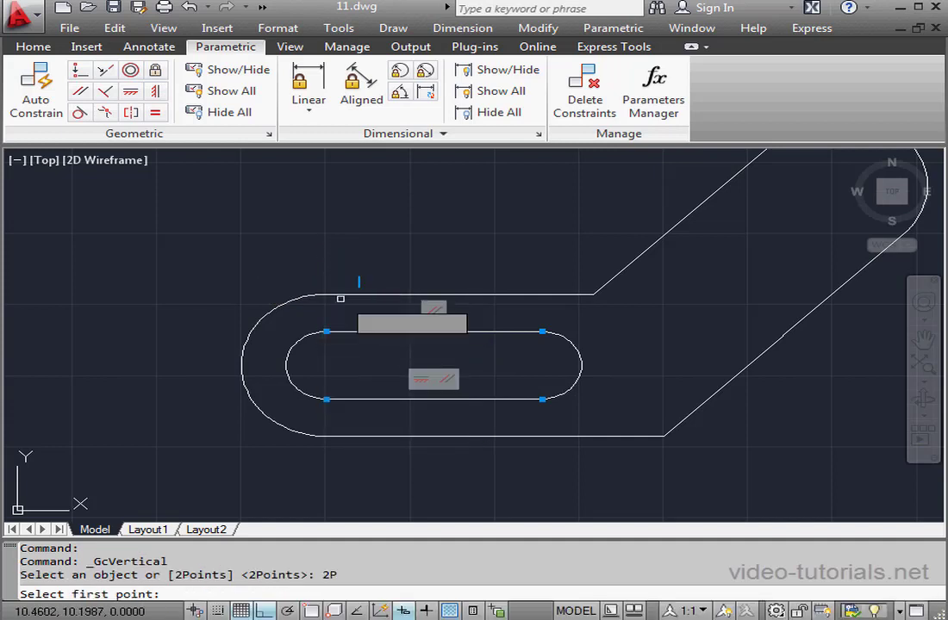
click(343, 295)
click(347, 331)
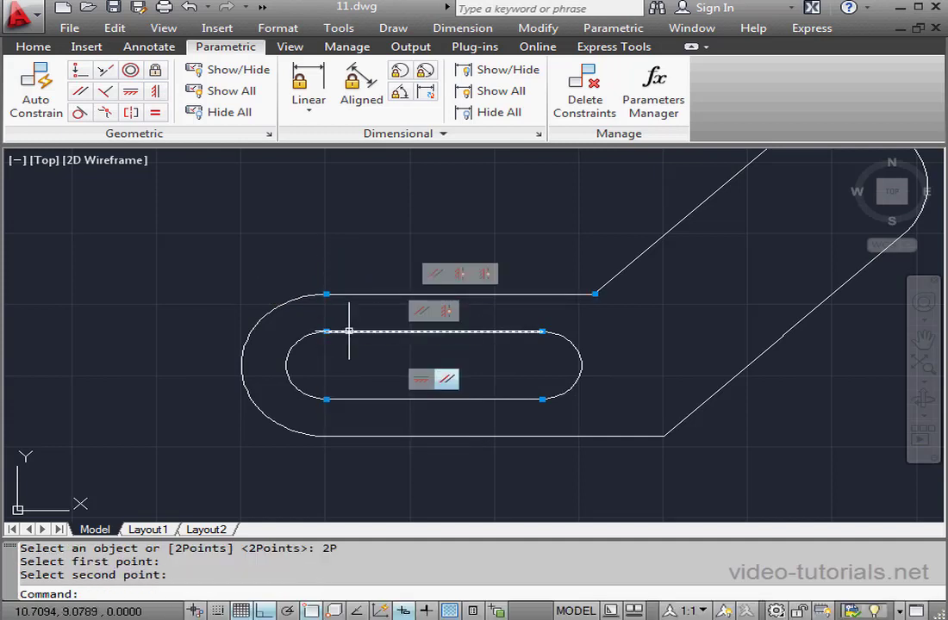
- Vertically align the left endpoints of the outer profile's and inner slot's lower lines using the Vertical constraint's 2Points option
click(154, 92)
right_click(346, 362)
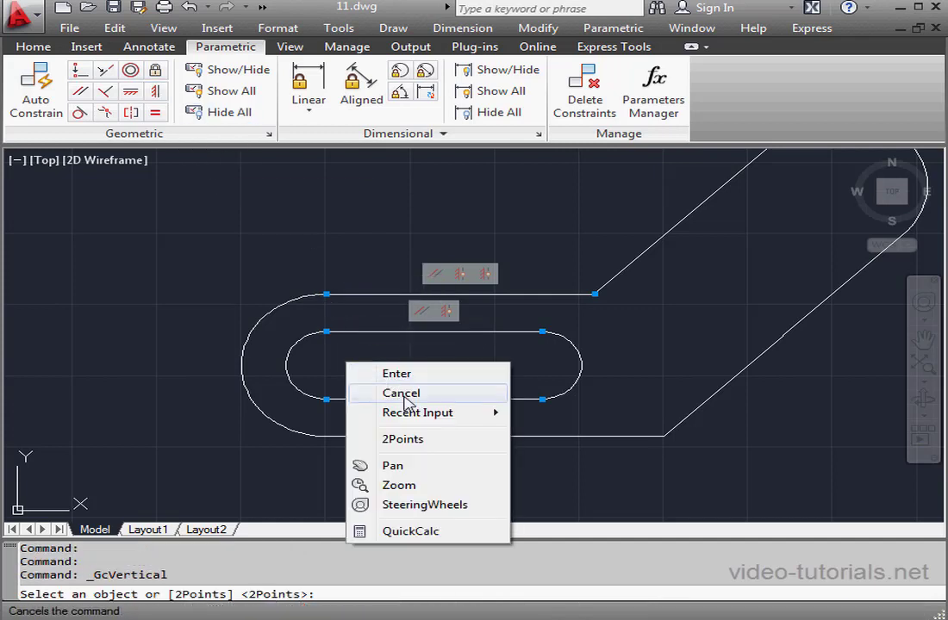
click(411, 439)
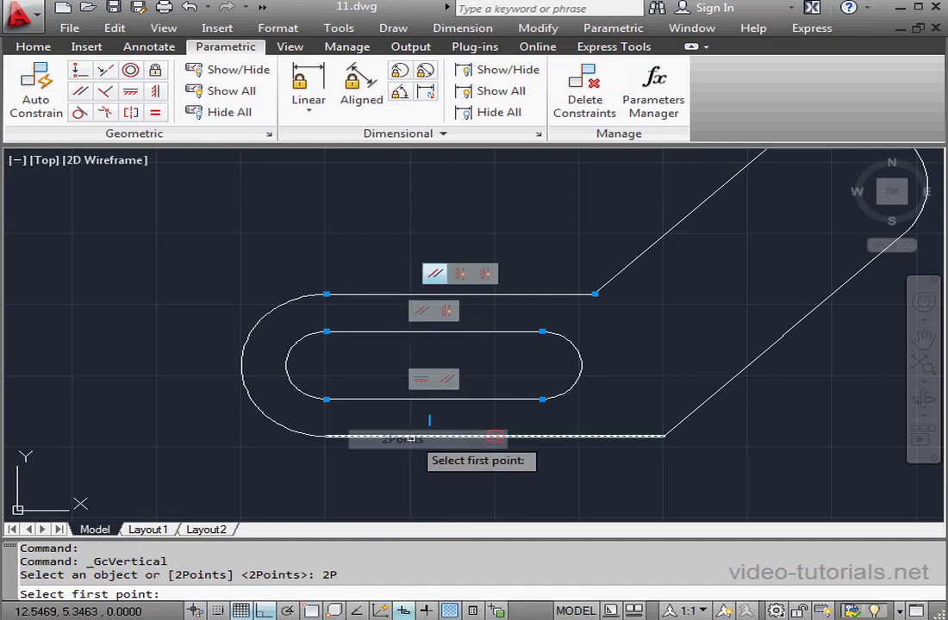
click(337, 438)
click(343, 399)
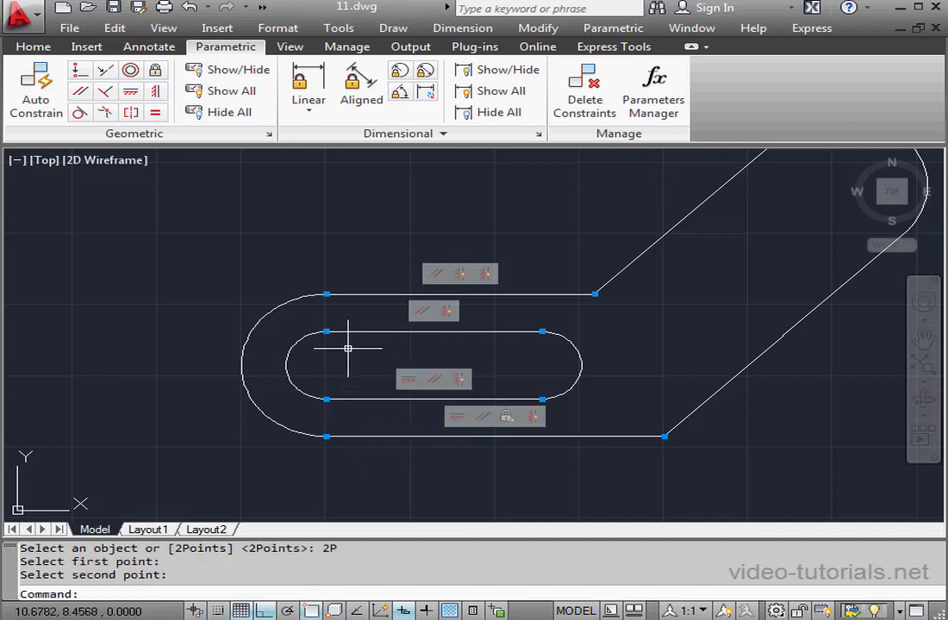
- Make the inner slot's left arc concentric with the outer profile's left arc
click(130, 70)
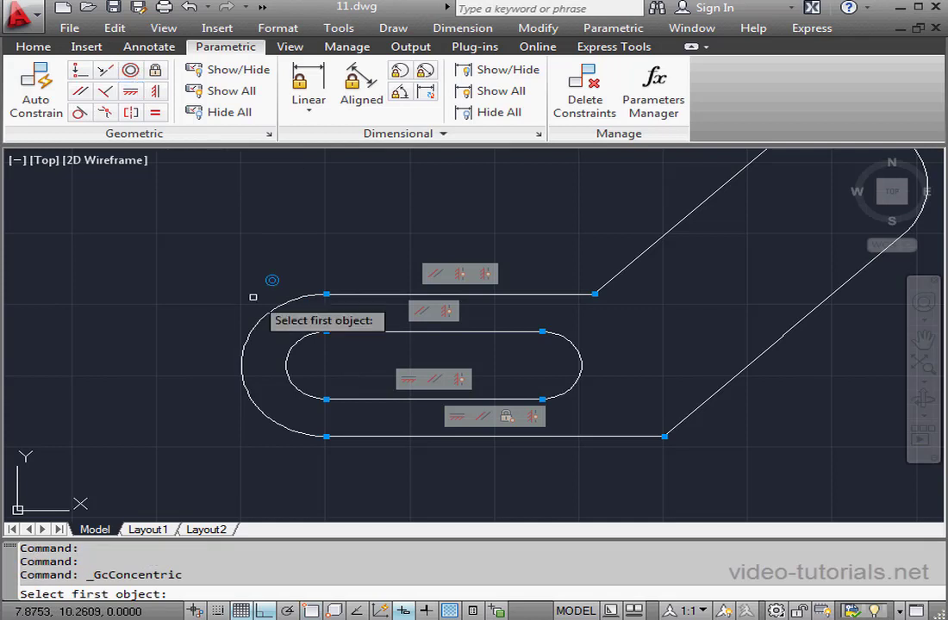
click(253, 320)
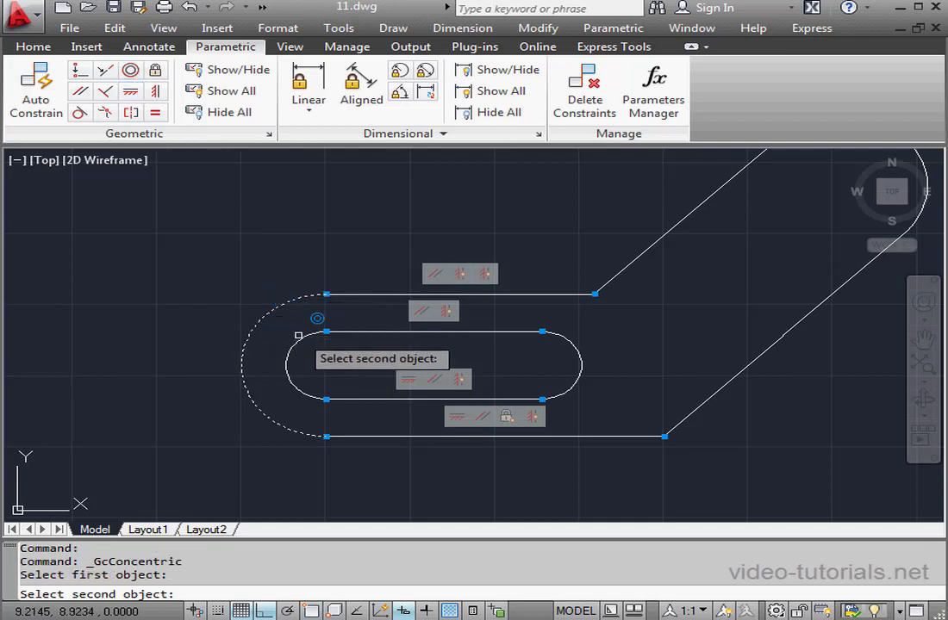
click(298, 335)
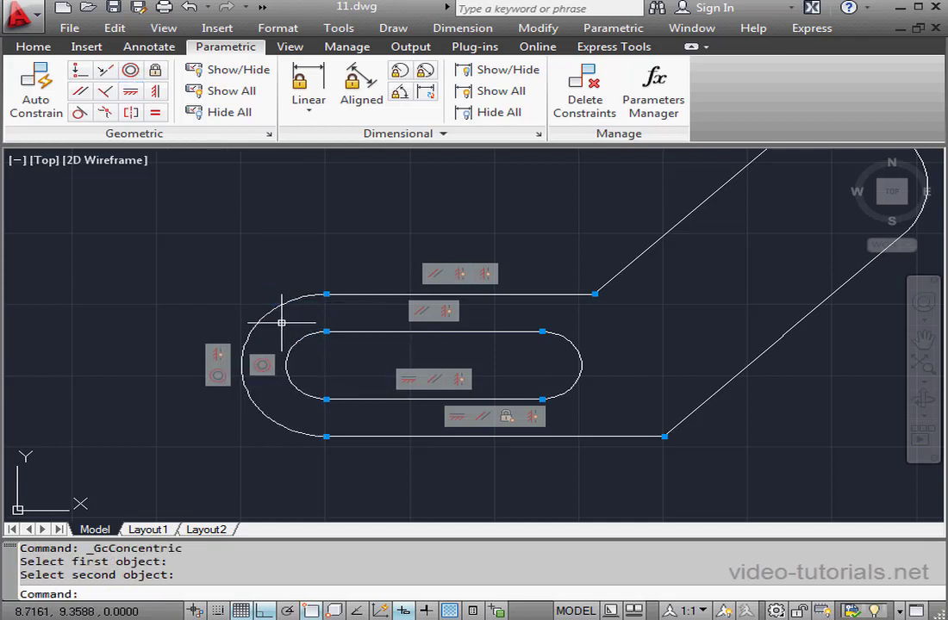
- Stretch the inner slot's right arc horizontally outward by its midpoint, keeping its endpoints in place
click(569, 387)
click(582, 365)
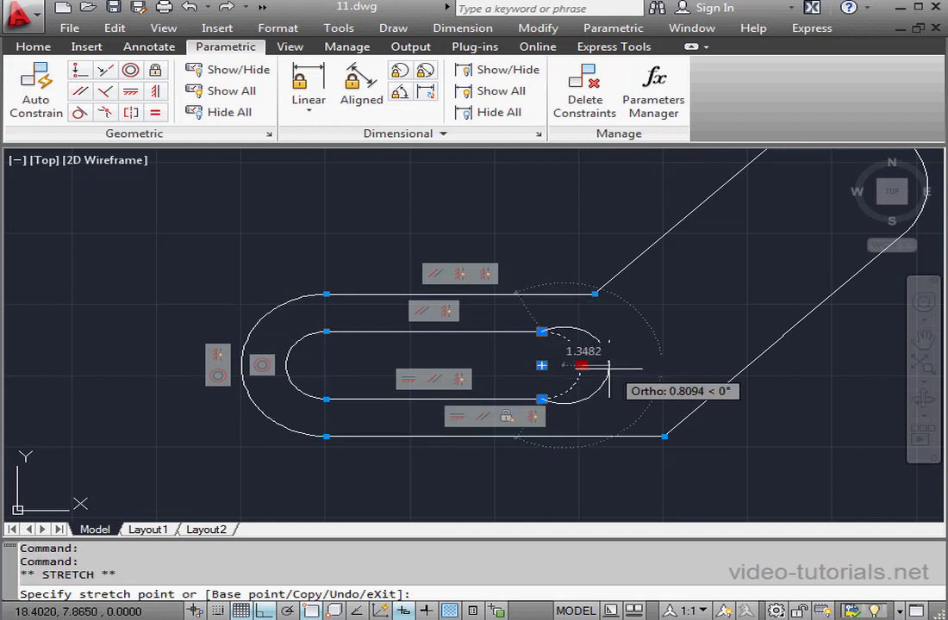
click(628, 371)
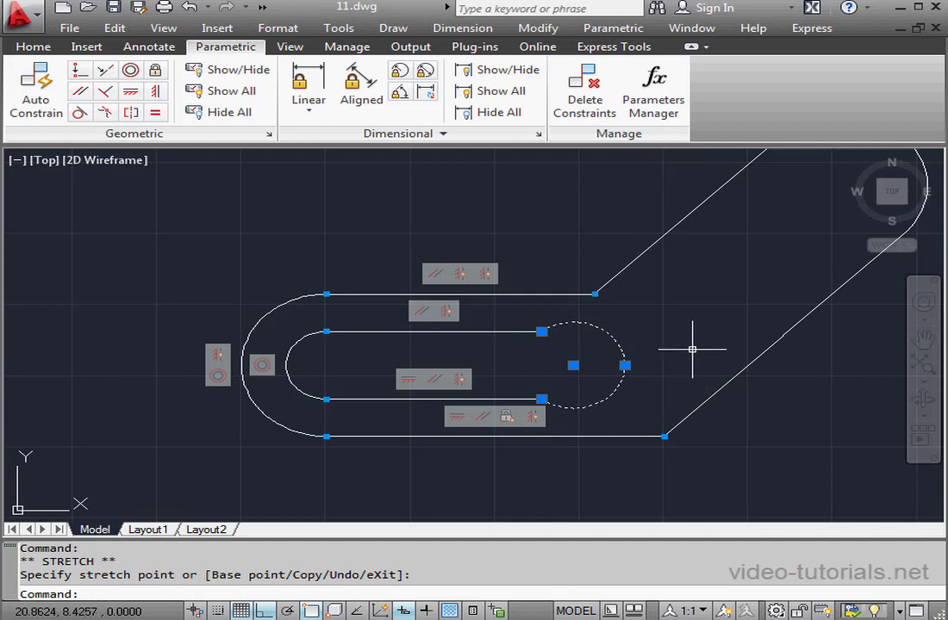
- Constrain the inner slot's right arc as equal to its left arc and hide all geometric constraints
click(155, 112)
click(292, 349)
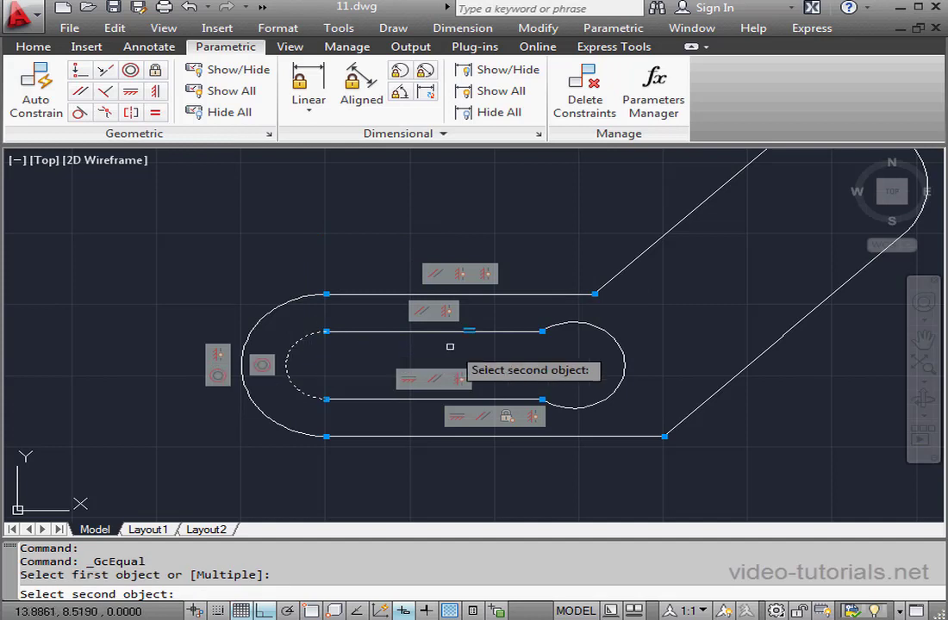
click(623, 355)
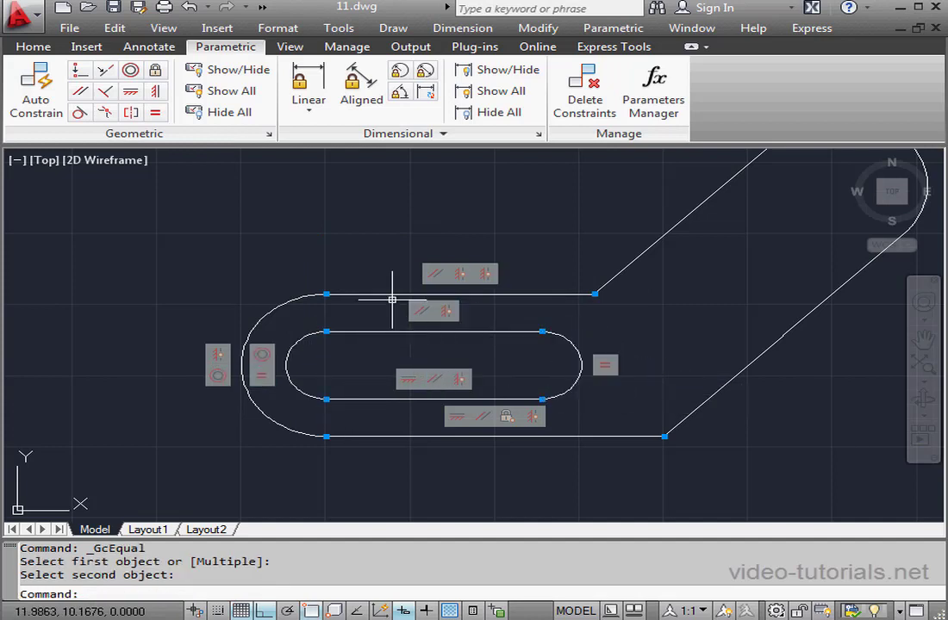
click(223, 113)
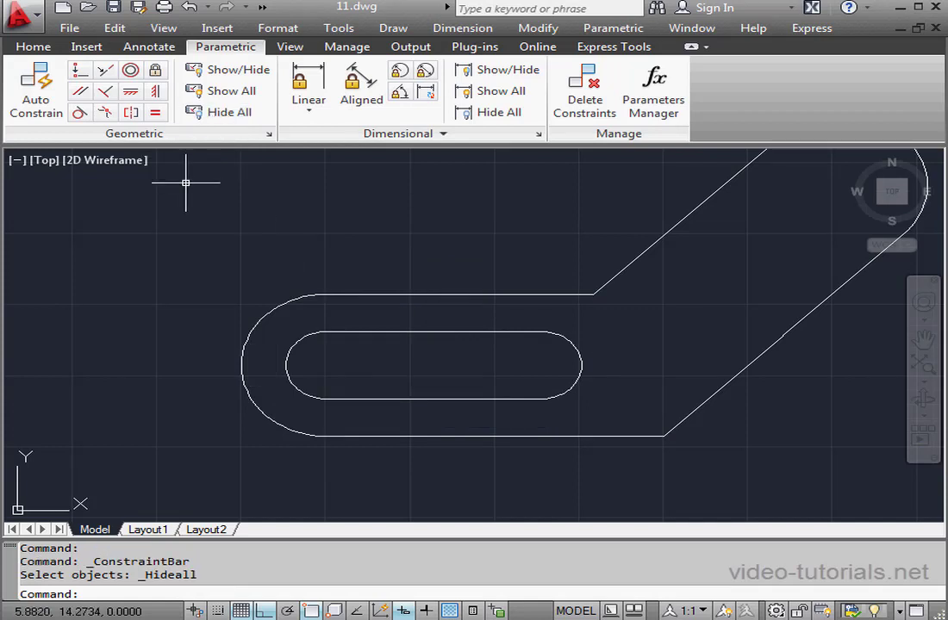
- Add a diameter constraint to the inner slot's left arc with the expression d1/2
click(425, 70)
click(295, 343)
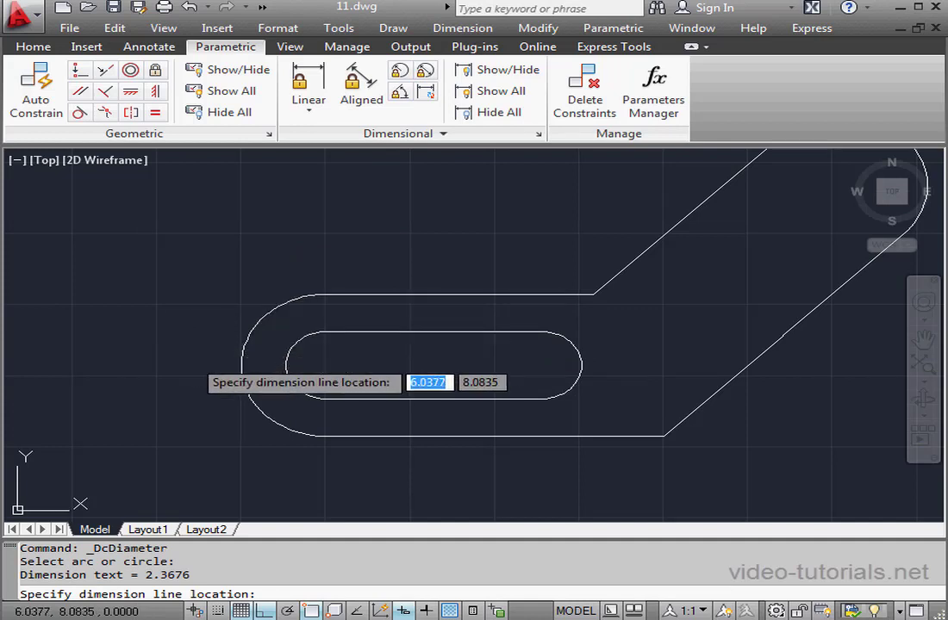
click(191, 358)
text(d1/2)
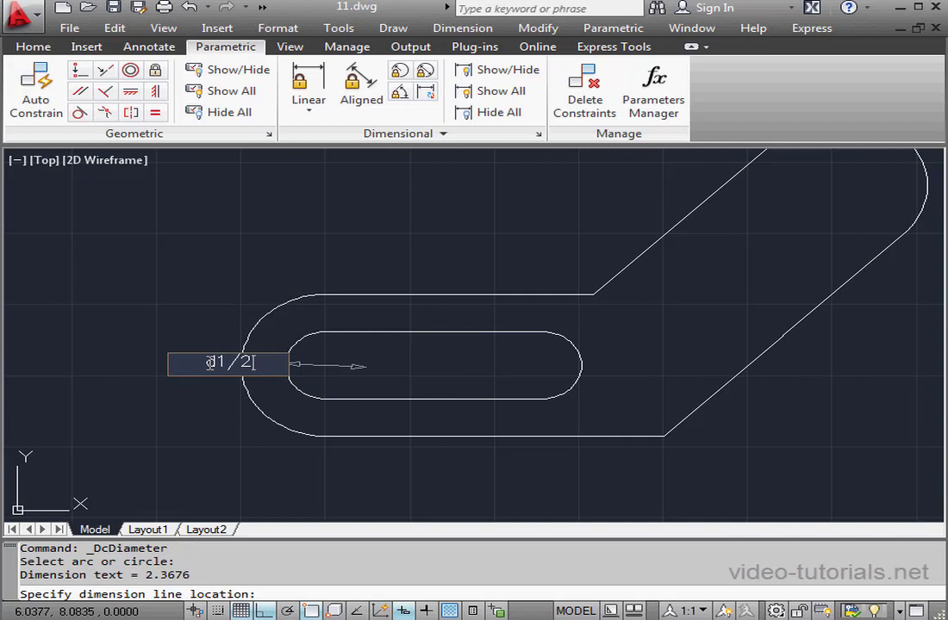
key(Return)
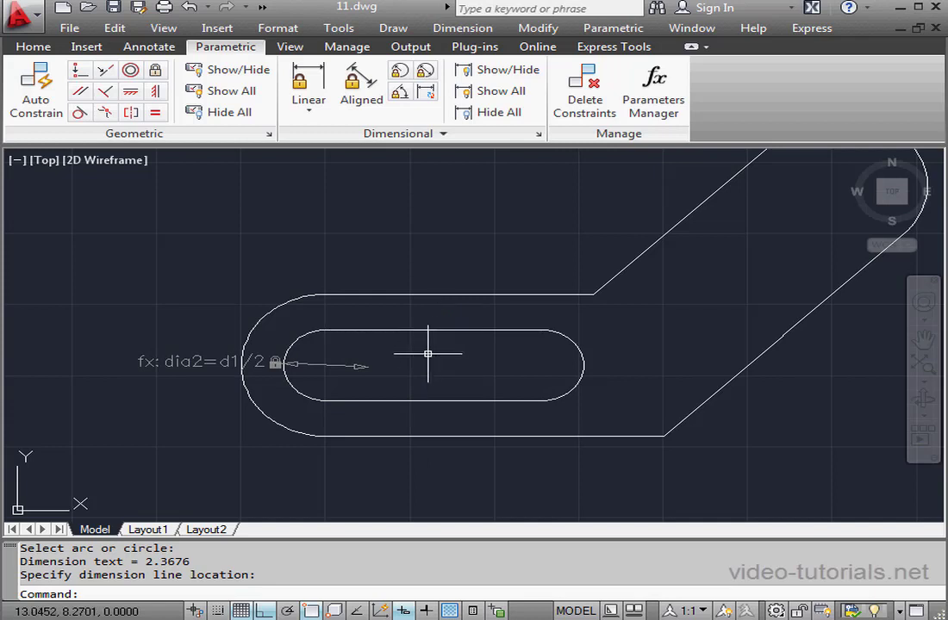
- Add a horizontal linear constraint between the endpoints of the slot's lower line, with its value set to d1
click(309, 93)
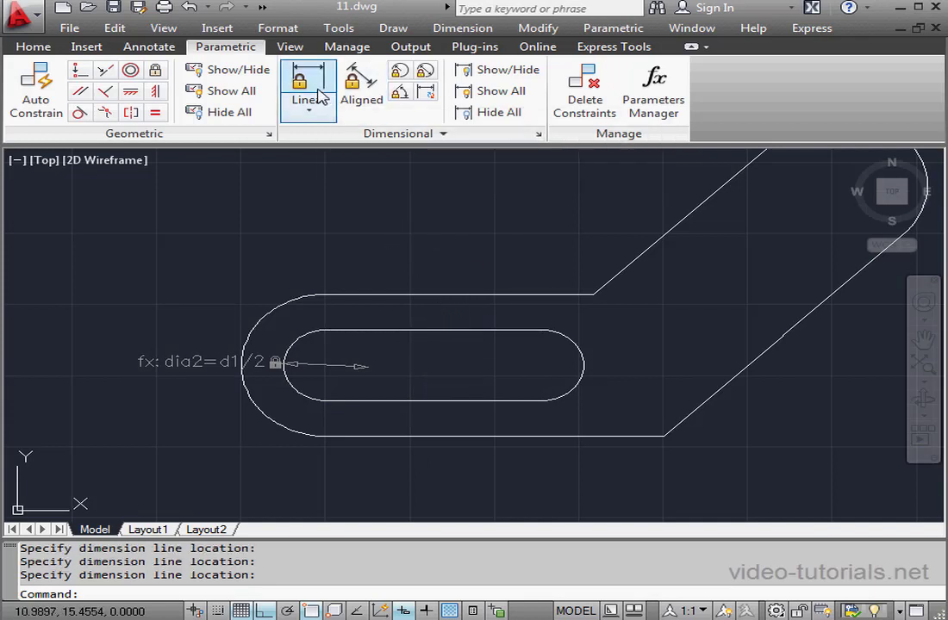
click(327, 399)
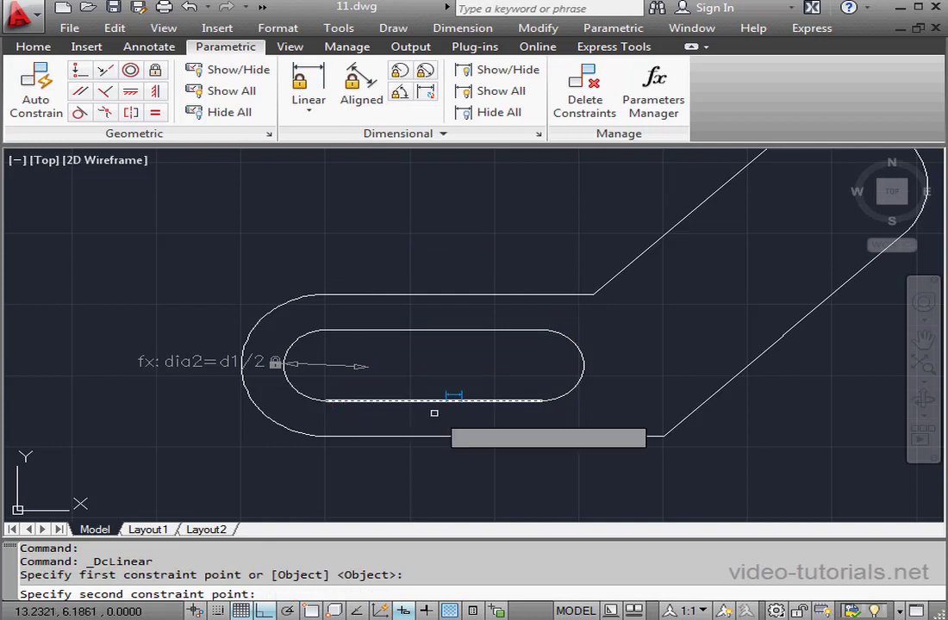
click(542, 401)
click(468, 467)
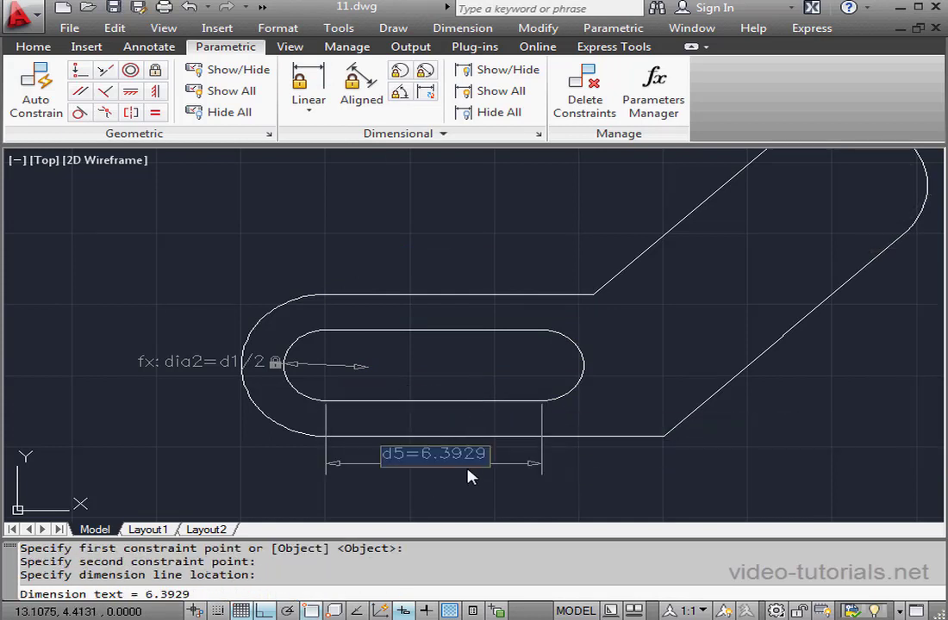
text(d1)
key(Return)
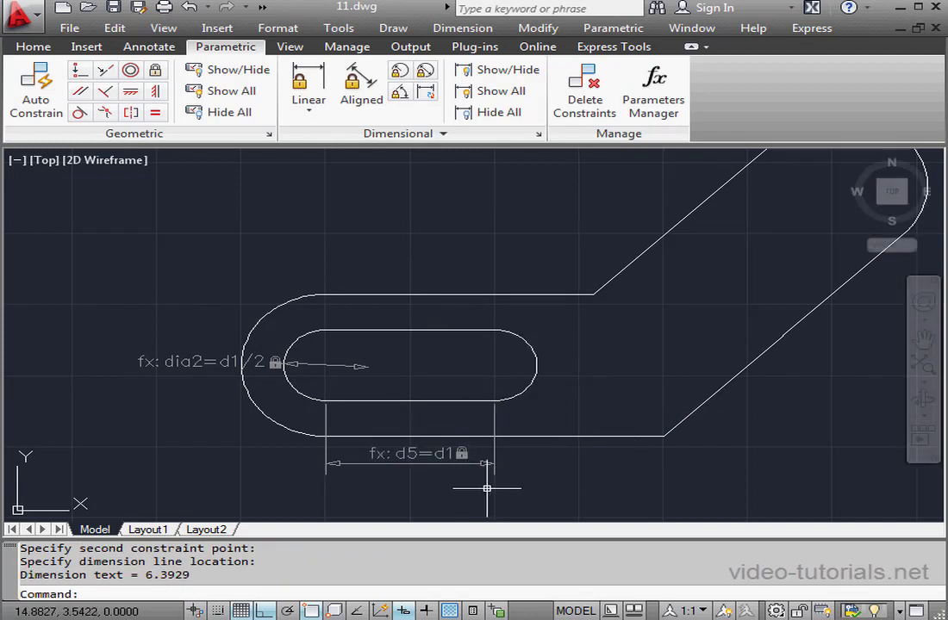
- Hide all dimensional constraints, then try to show those of the outer profile's upper horizontal line
click(493, 112)
click(509, 72)
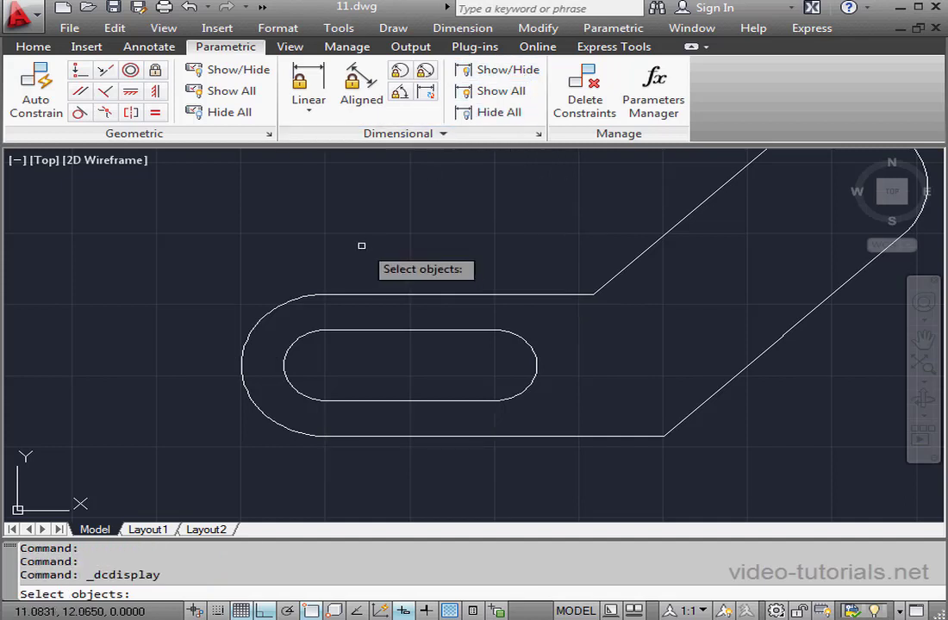
click(360, 294)
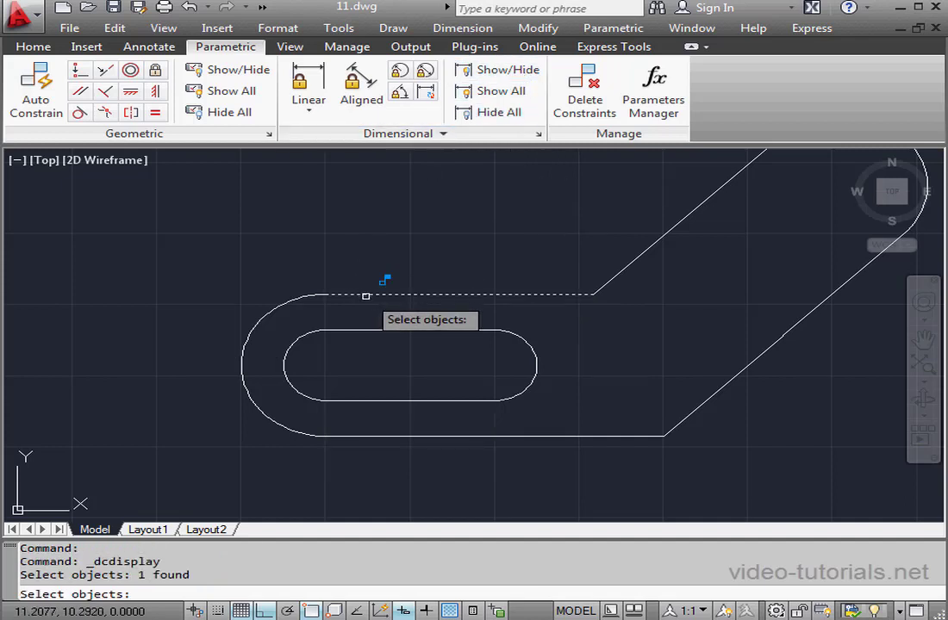
key(Return)
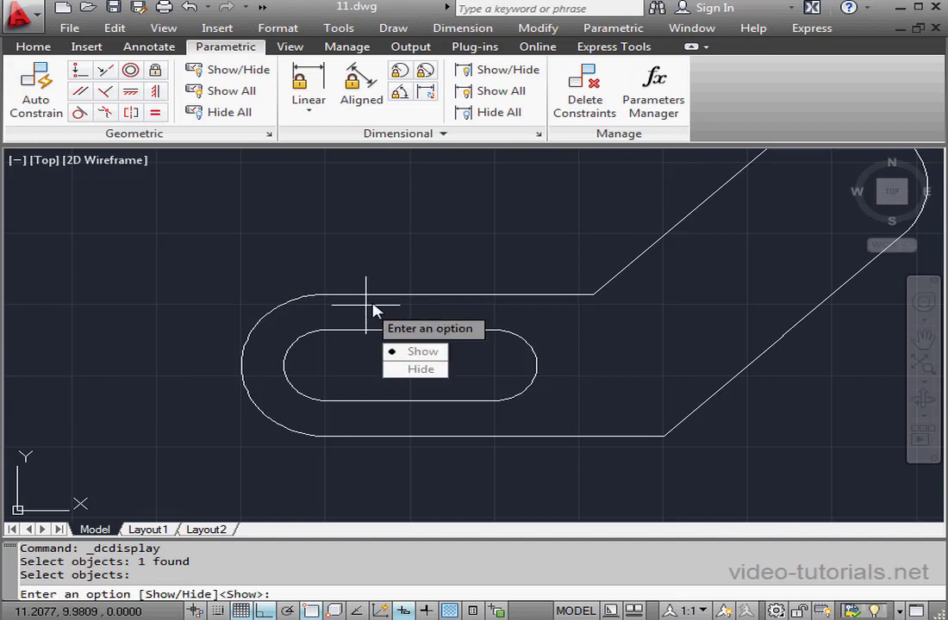
click(403, 352)
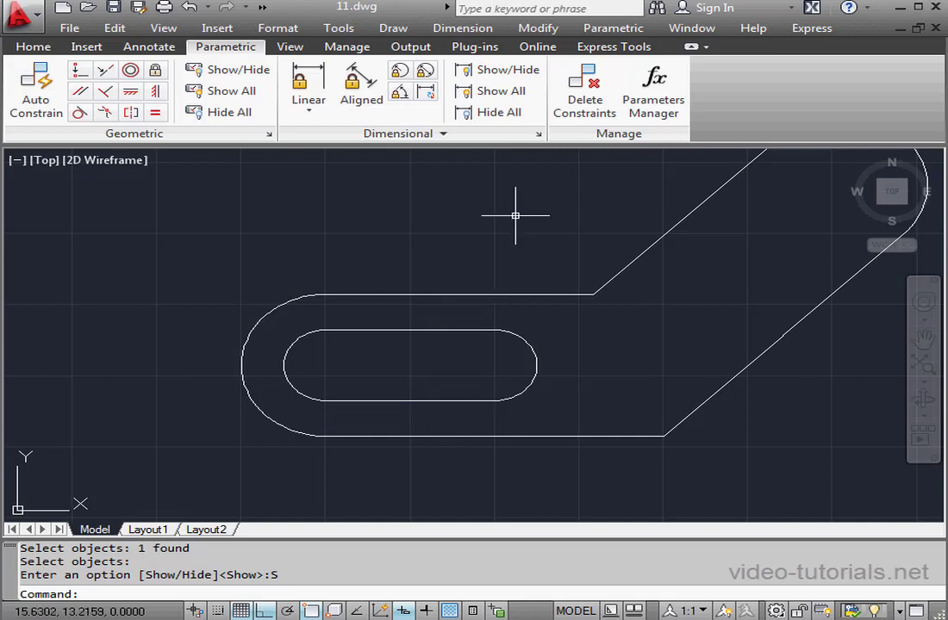
- Show the dimensional constraints attached to the outer profile's lower horizontal line
click(507, 72)
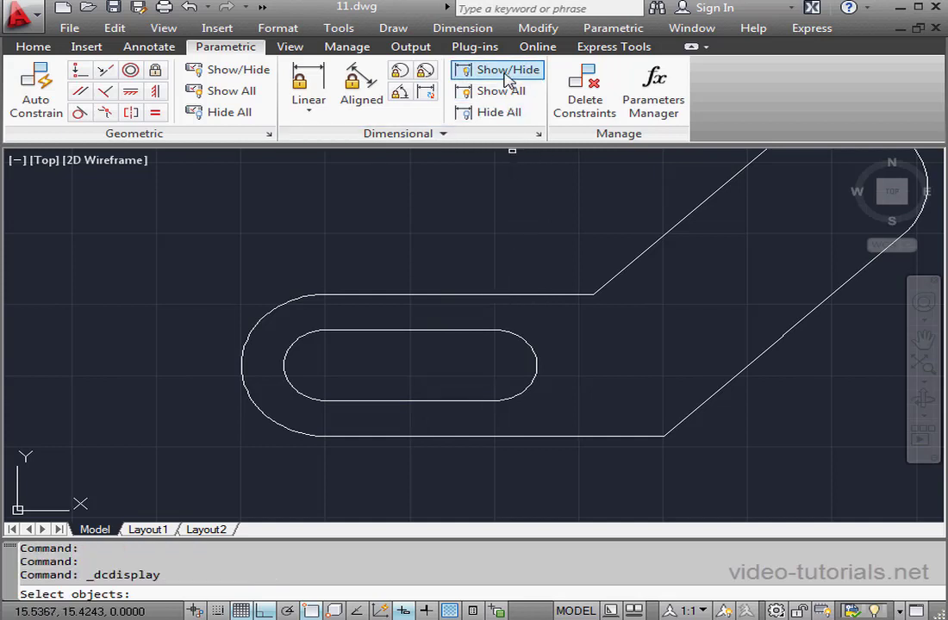
click(374, 435)
key(Return)
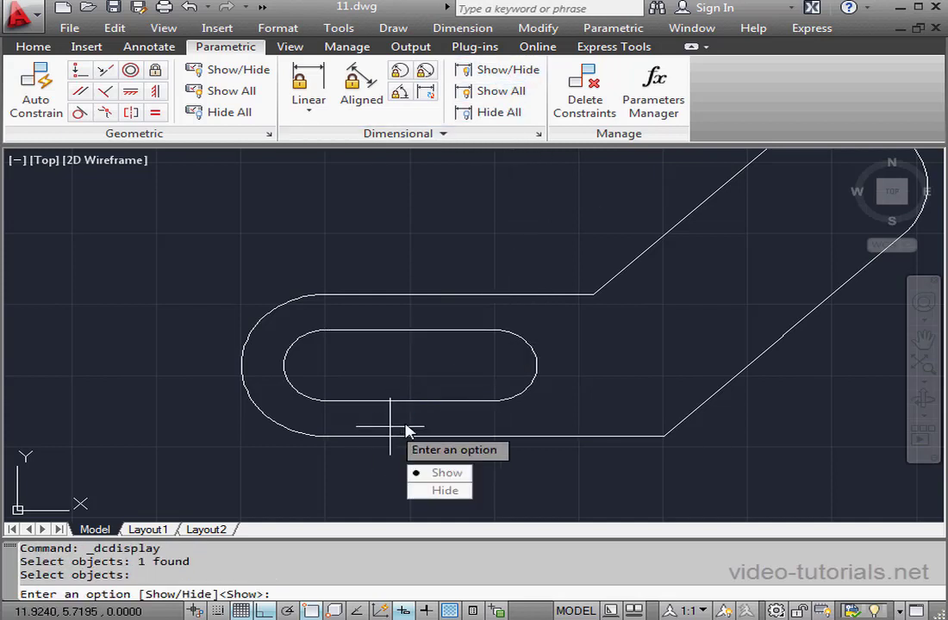
click(444, 473)
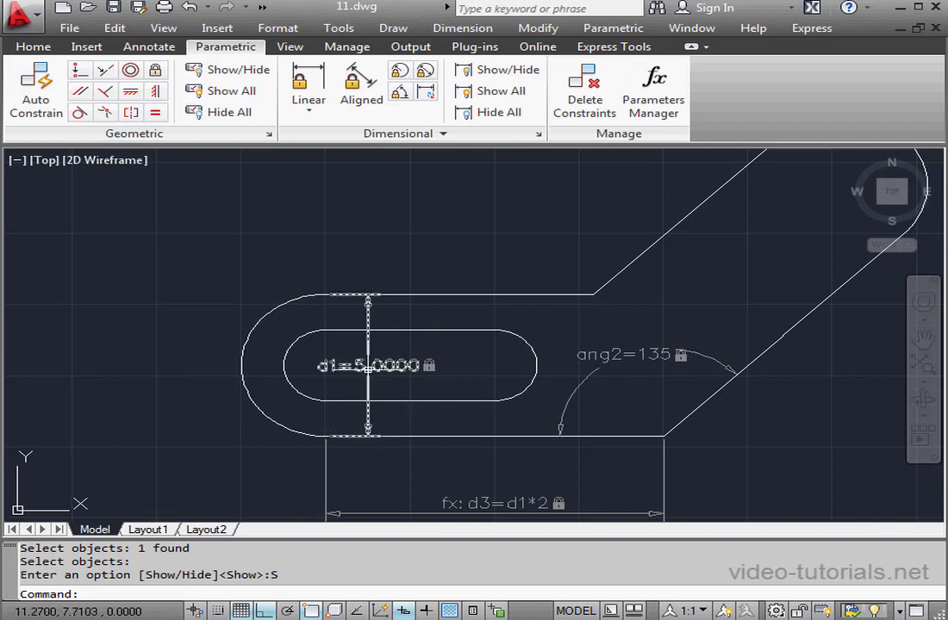
- Set the left arm's width constraint d1 to 4.0000
scroll(562, 372, down, 2)
mouse_move(567, 377)
middle_down()
mouse_move(451, 364)
mouse_move(476, 363)
middle_up()
click(361, 352)
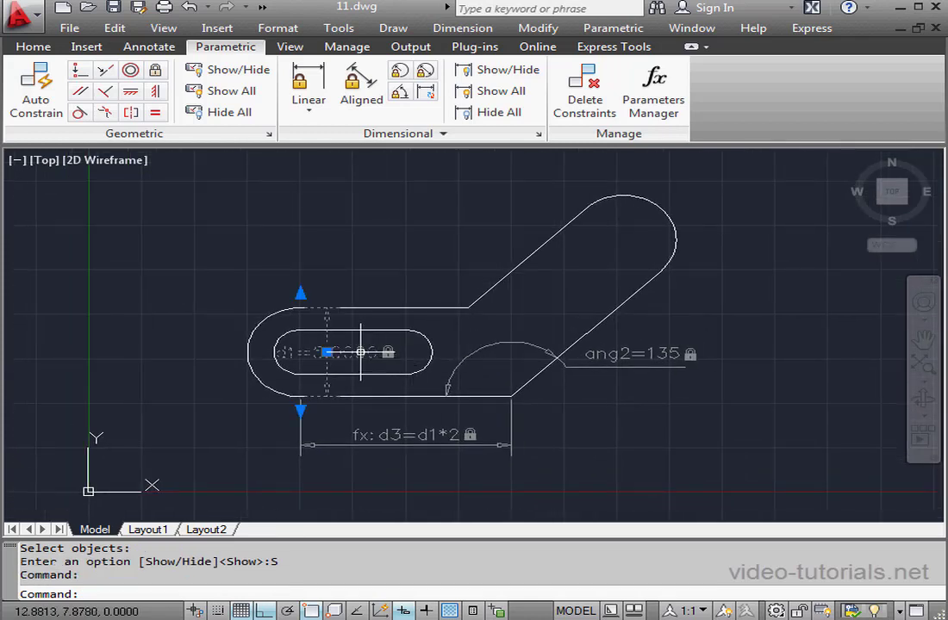
double_click(361, 354)
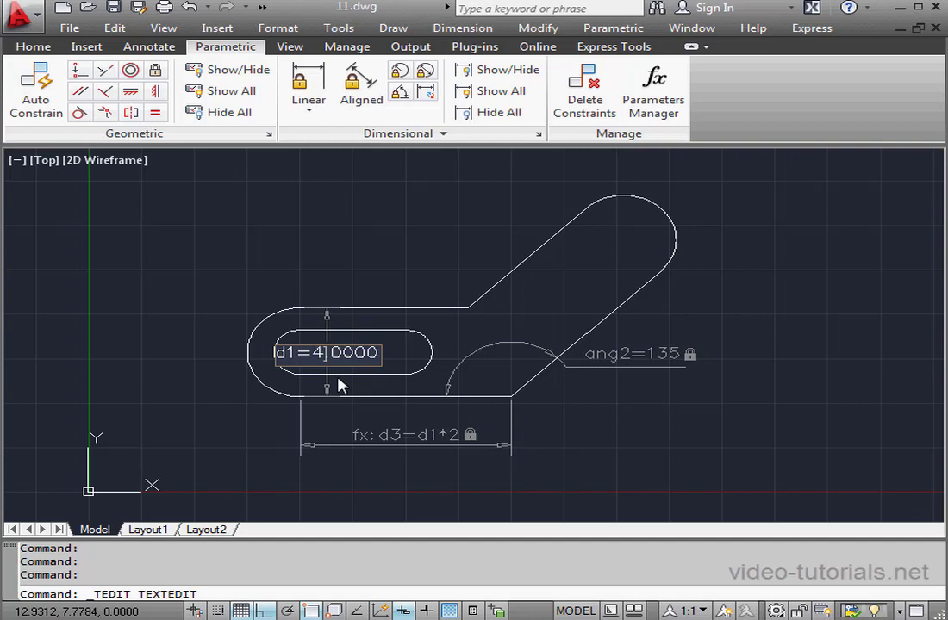
key(Return)
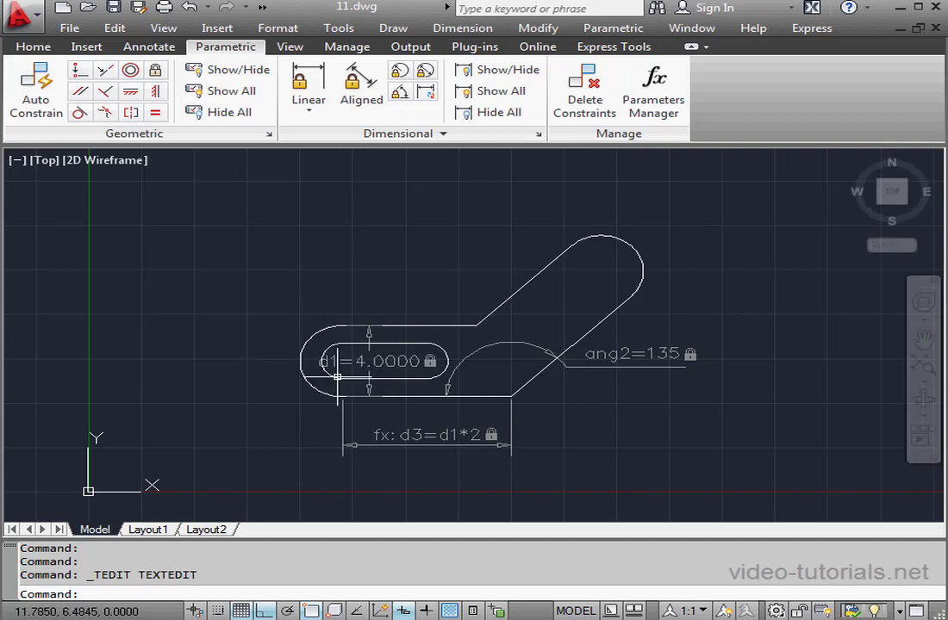
click(345, 379)
key(Escape)
- Set the left arm's width constraint d1 to 7.0000
scroll(380, 385, up, 3)
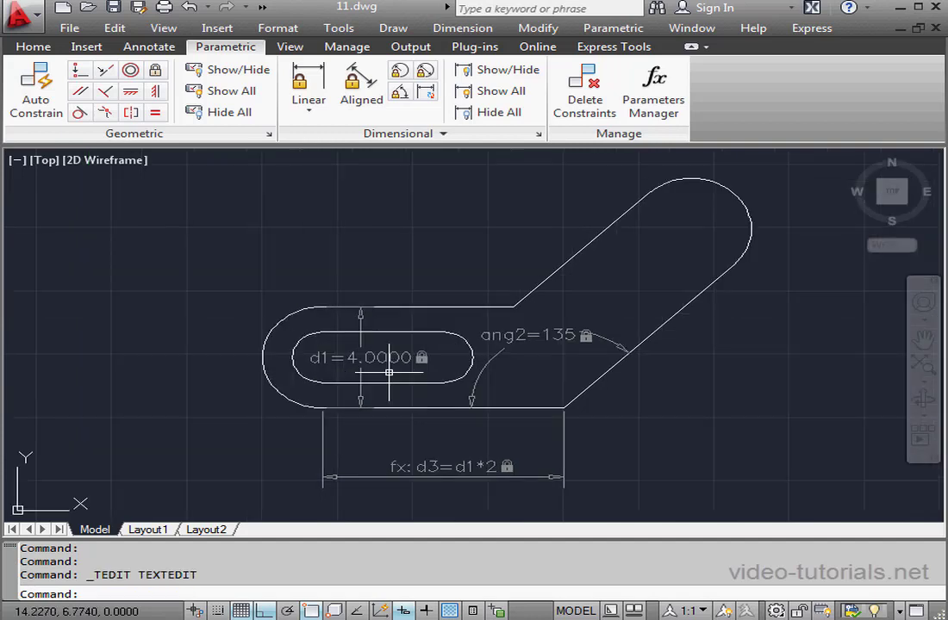
middle_drag(385, 390, 449, 346)
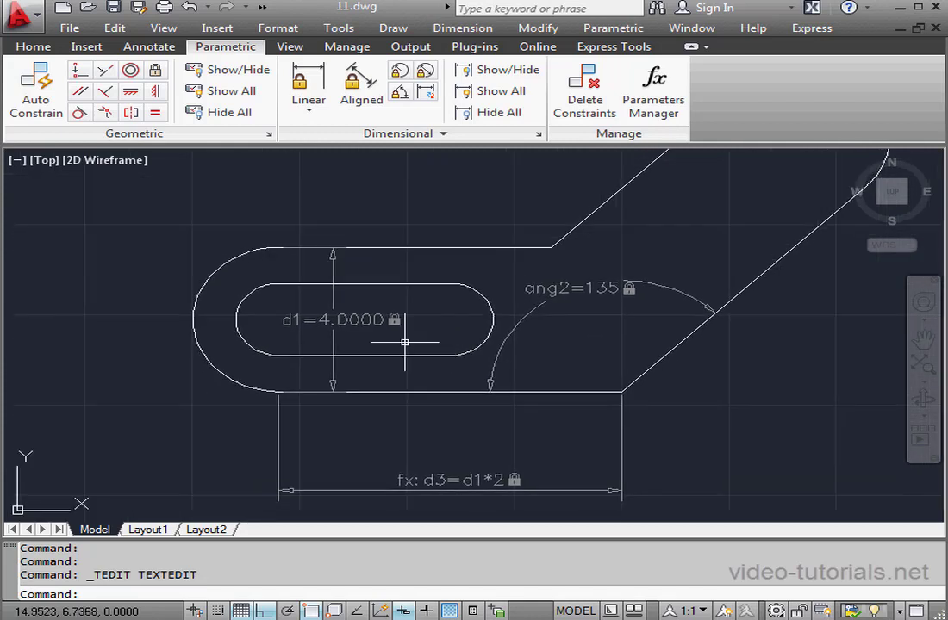
click(338, 320)
double_click(362, 325)
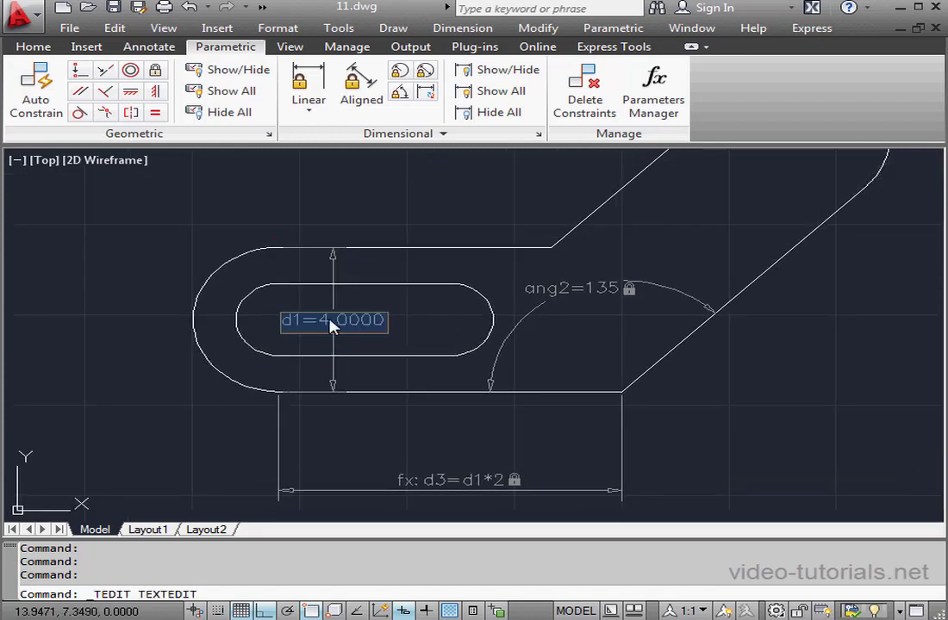
click(324, 320)
key(Return)
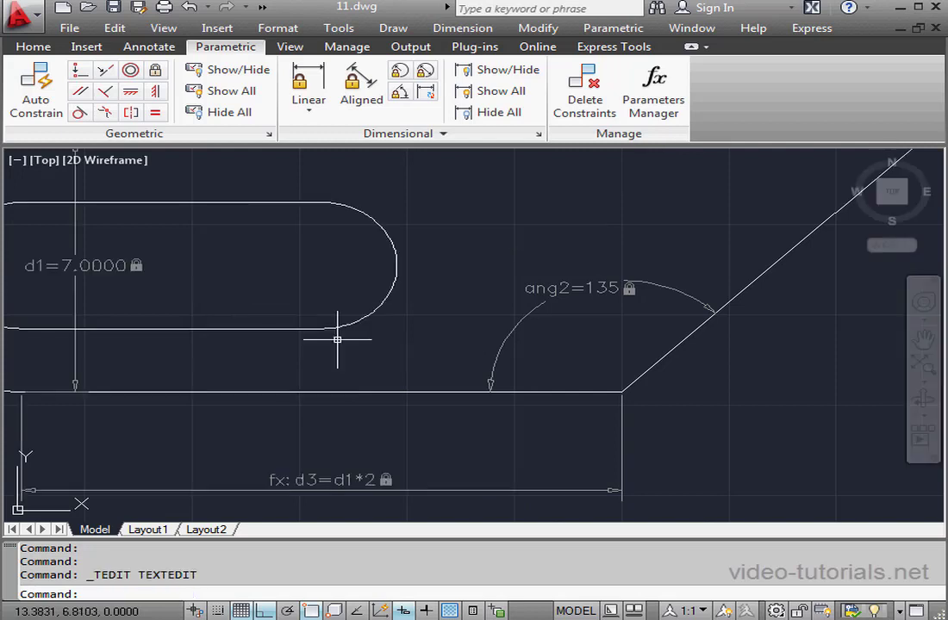
- Show all dimensional constraints and all geometric constraints of the outer profile and the inner slot
scroll(445, 357, down, 1)
scroll(444, 357, down, 2)
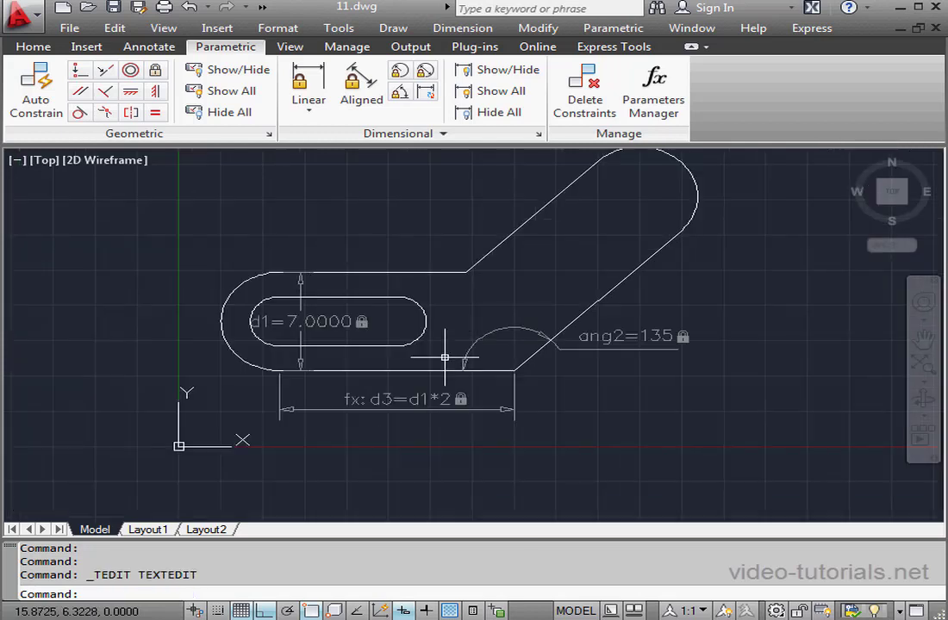
middle_drag(463, 355, 412, 365)
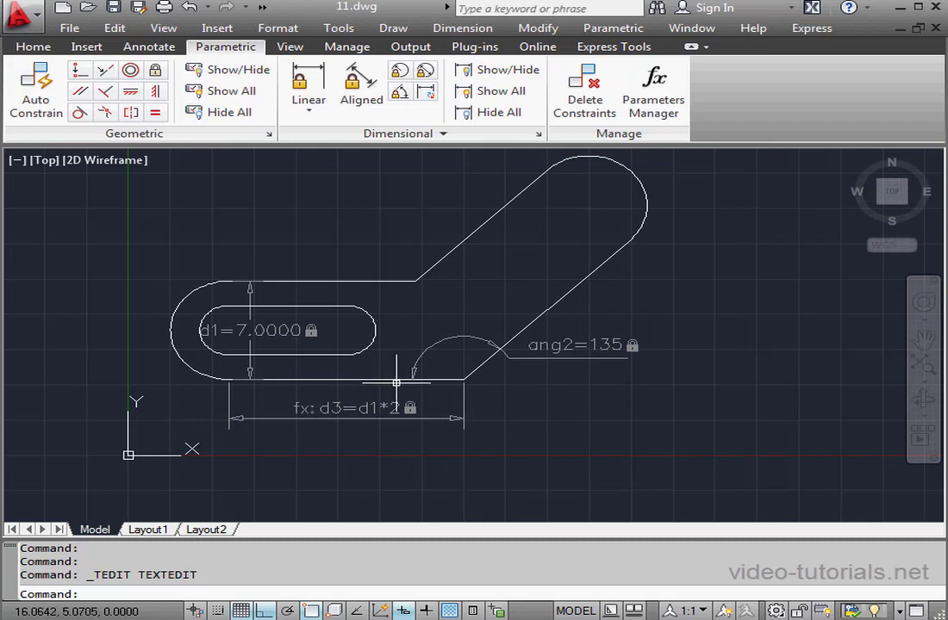
click(498, 91)
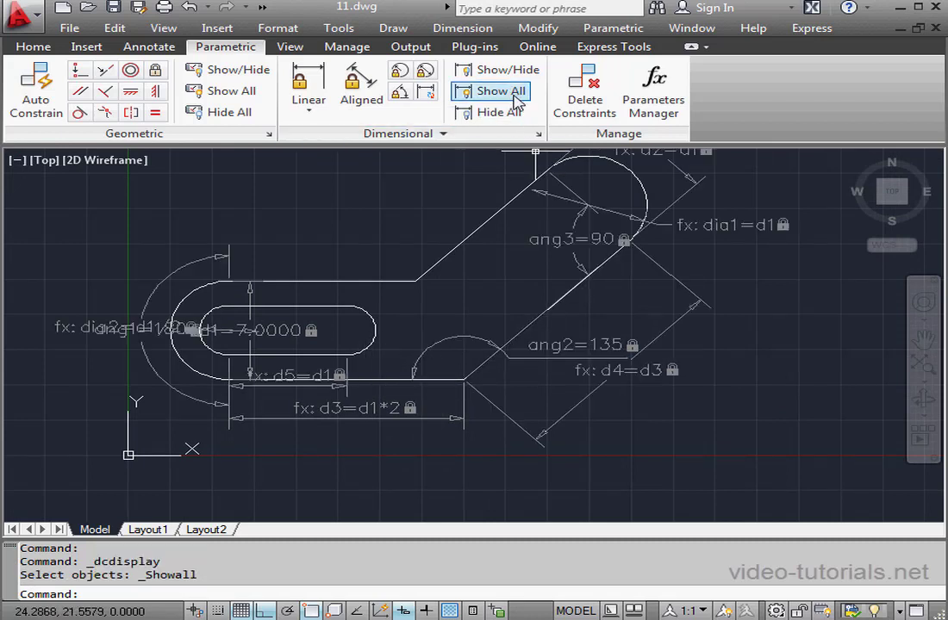
click(221, 91)
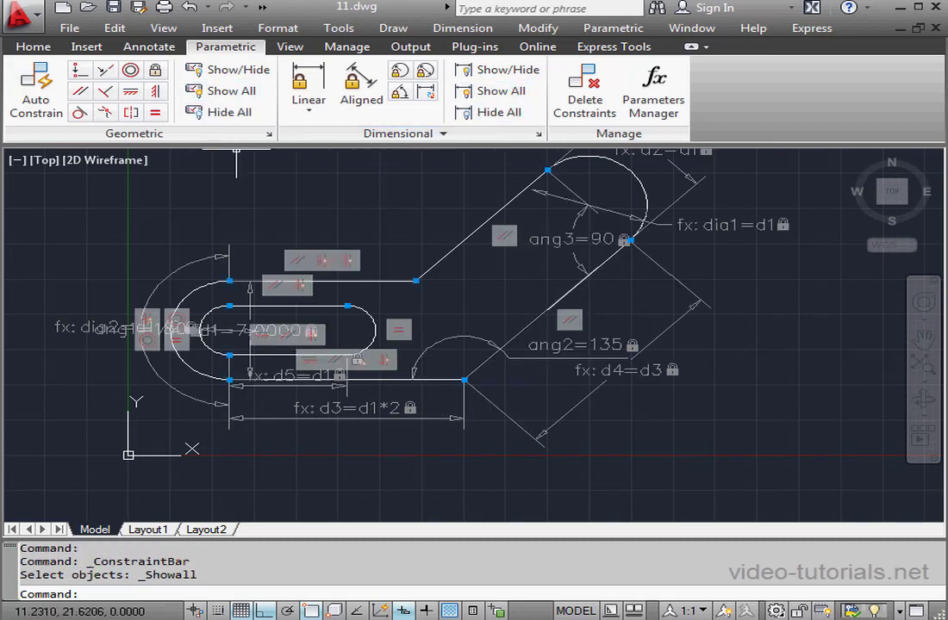
mouse_move(474, 268)
middle_down()
mouse_move(475, 300)
mouse_move(486, 316)
mouse_move(499, 315)
middle_up()
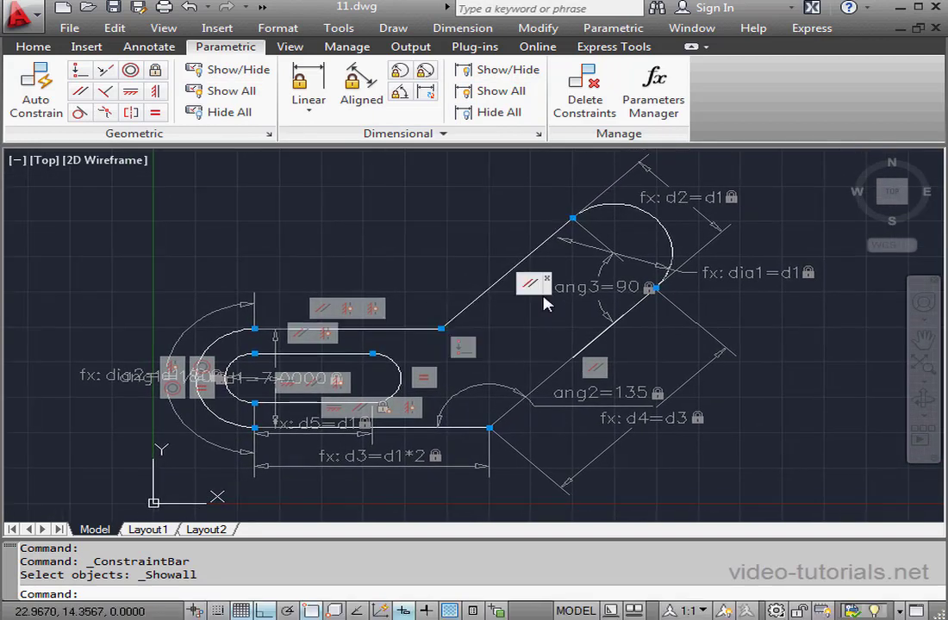
- Set the dimension name format of the dimensional constraints to Name in the constraint settings
click(539, 134)
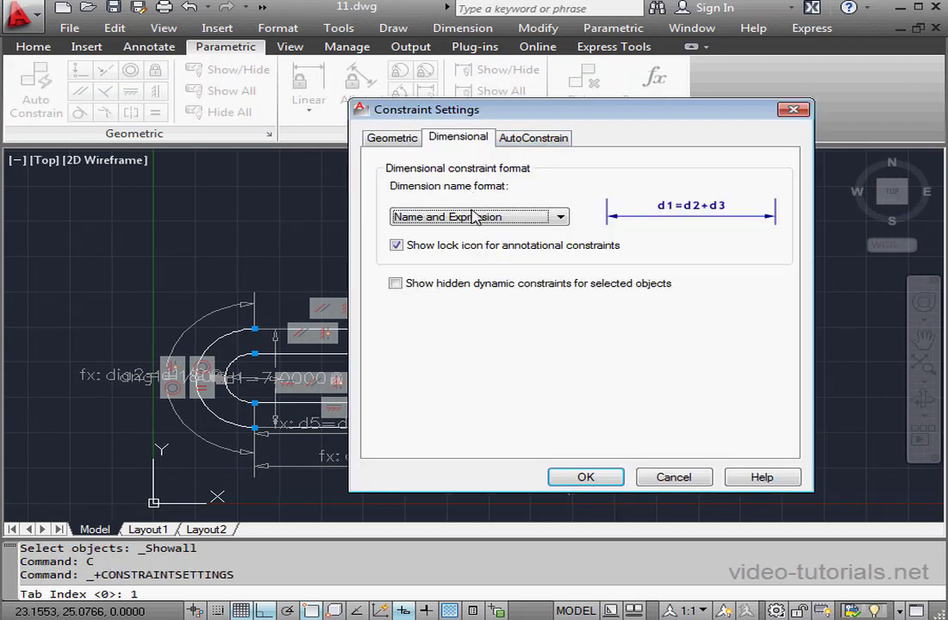
click(561, 218)
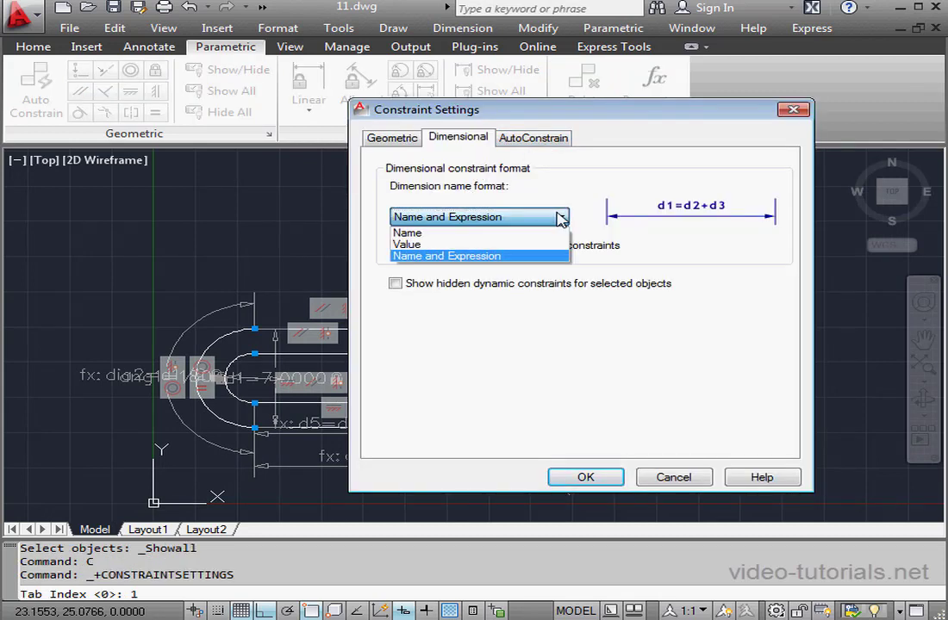
click(484, 233)
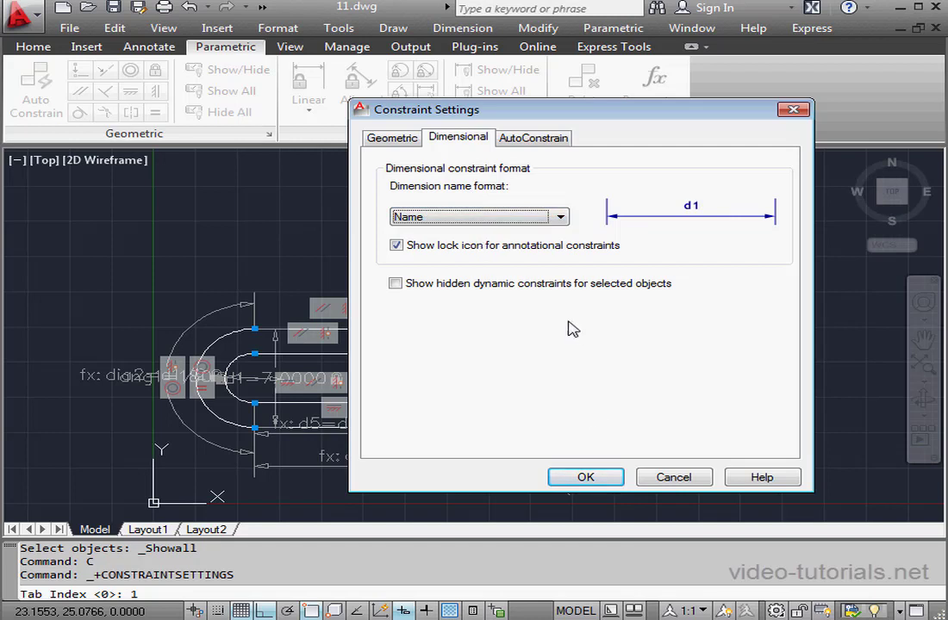
click(586, 478)
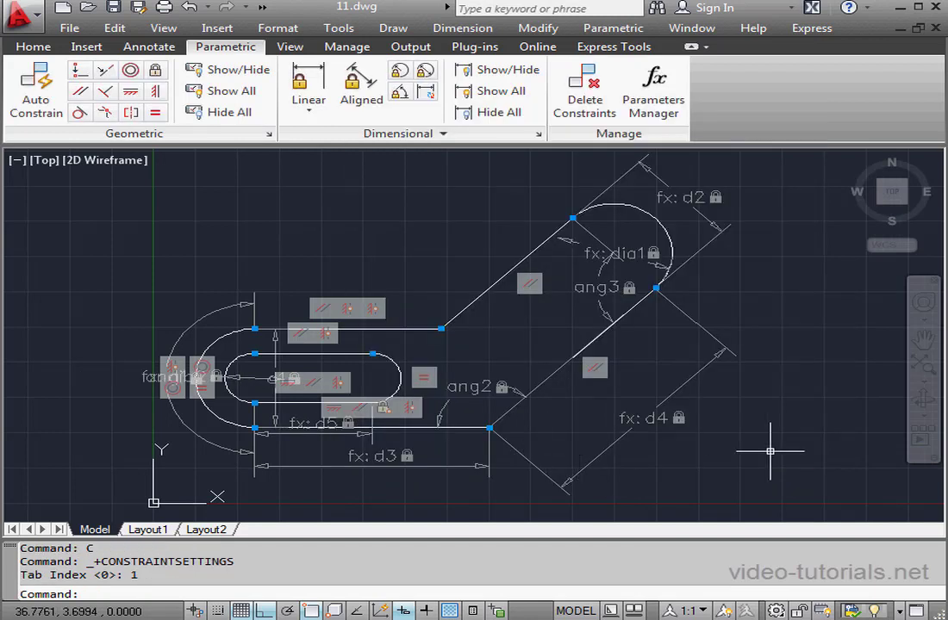
- Set the dimension name format of the dimensional constraints to Value in the constraint settings
click(537, 135)
click(479, 216)
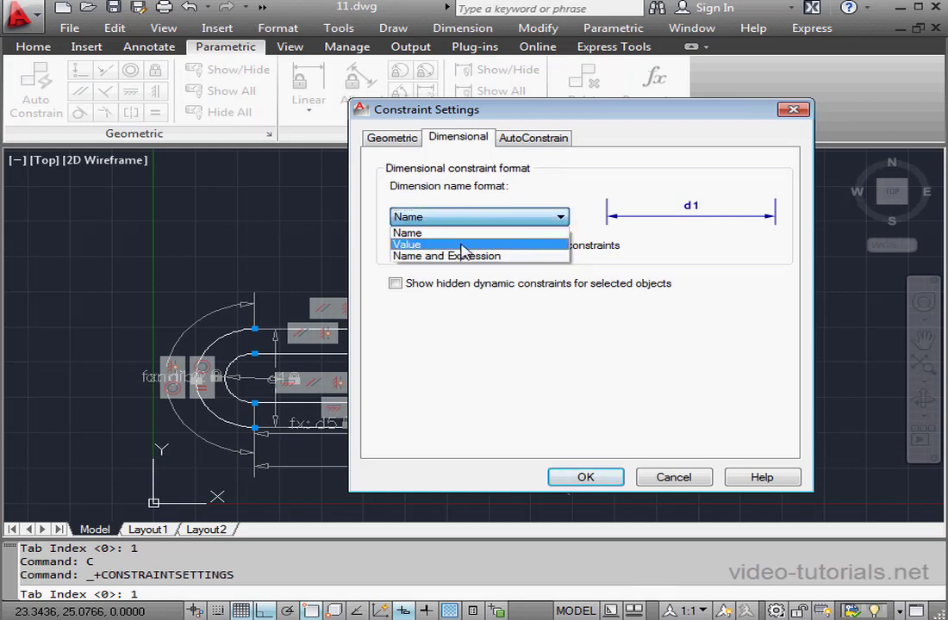
click(418, 243)
click(606, 475)
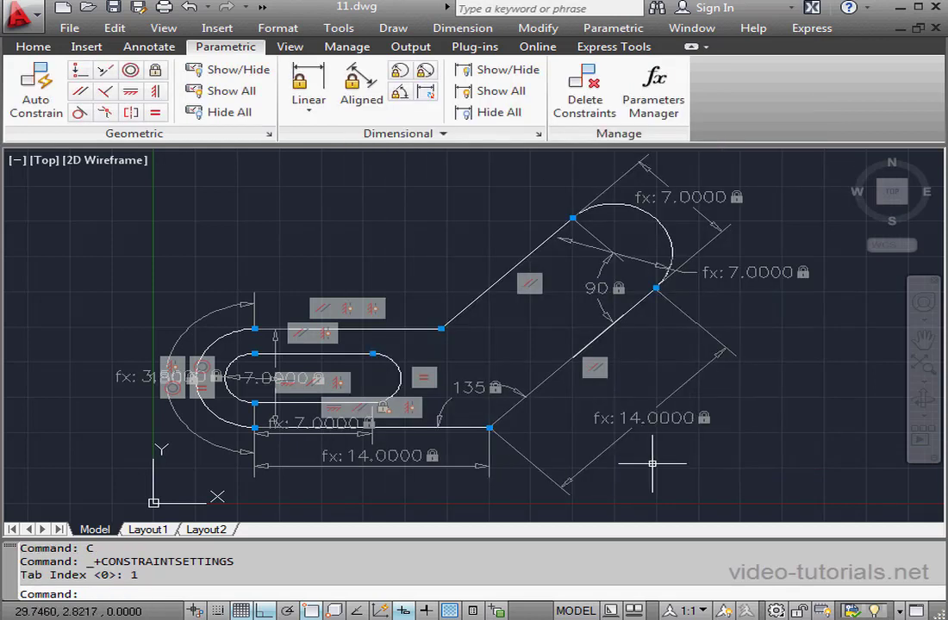
- Set the length precision in the drawing units to one decimal place (0.0)
click(35, 26)
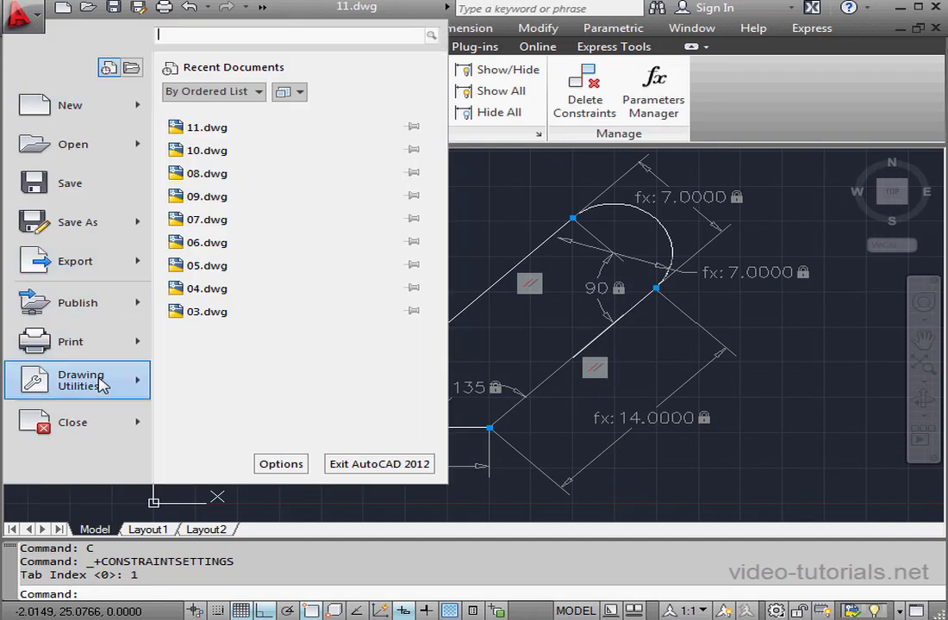
mouse_move(104, 385)
click(234, 174)
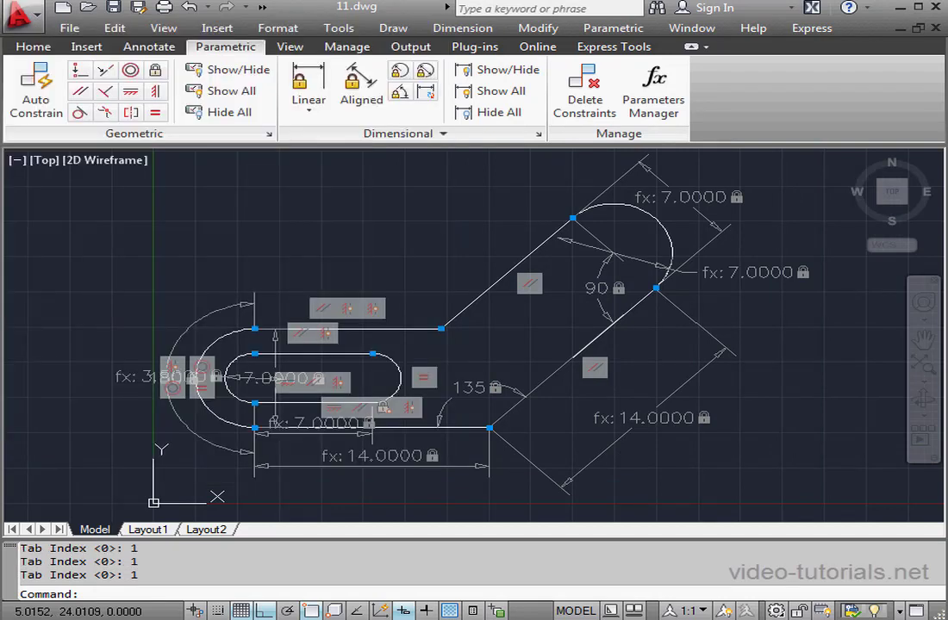
click(442, 228)
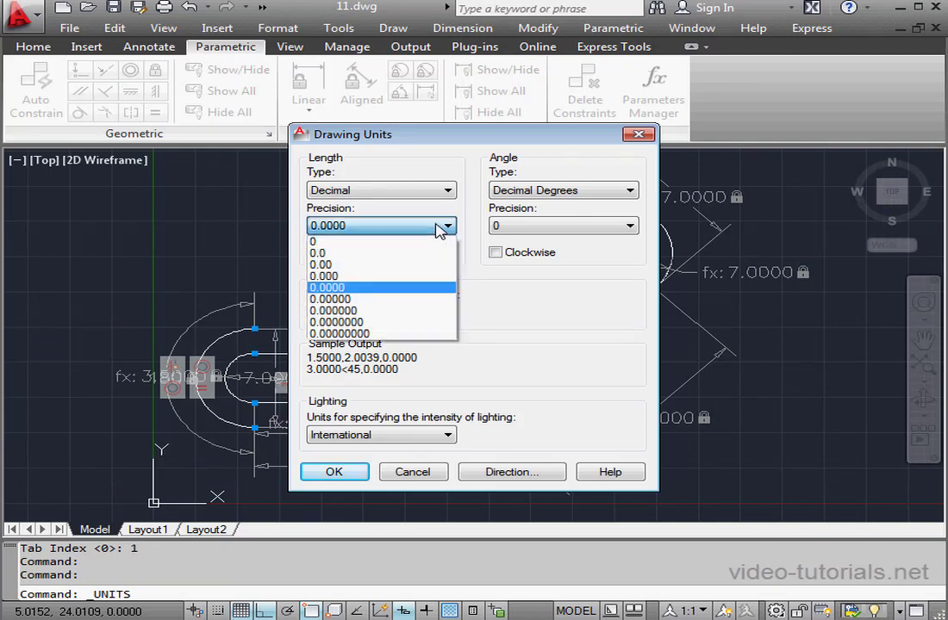
click(380, 254)
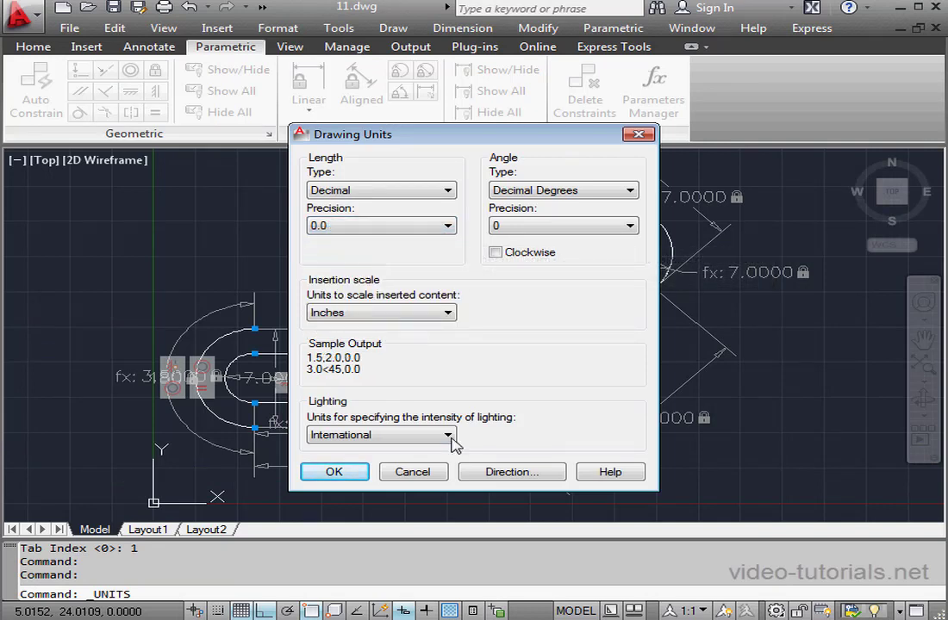
click(335, 472)
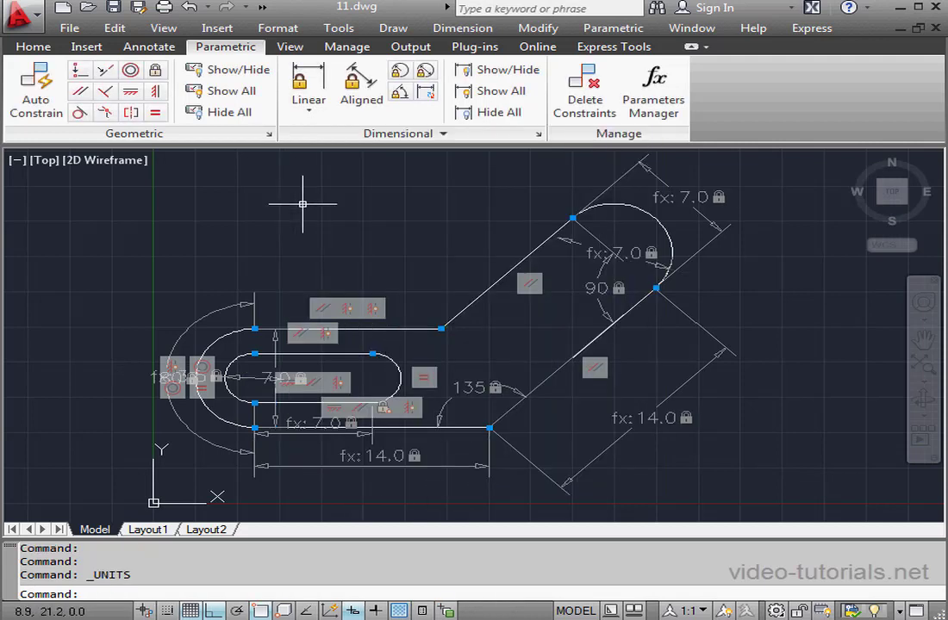
- Hide all geometric constraints in the drawing
click(229, 113)
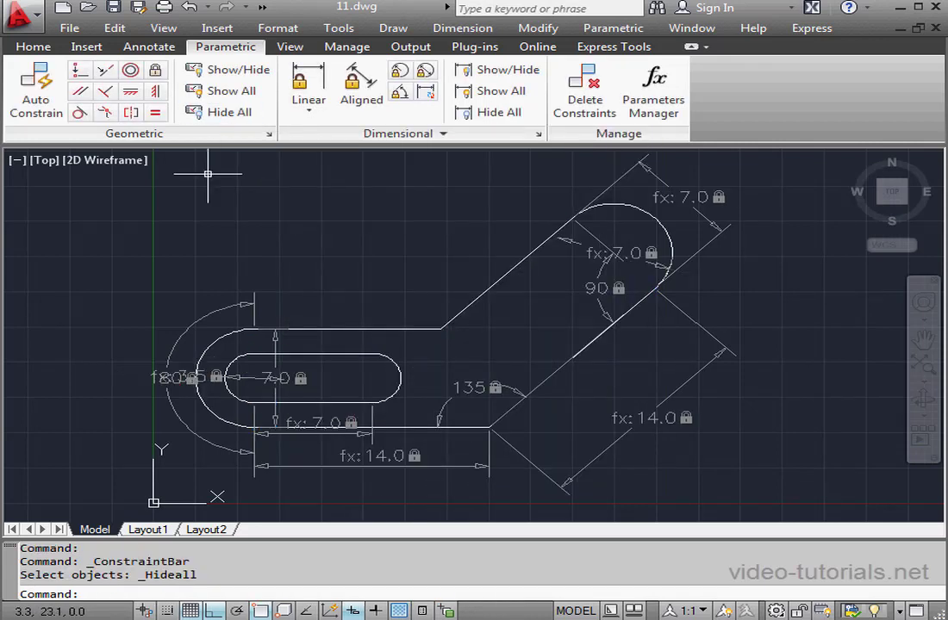